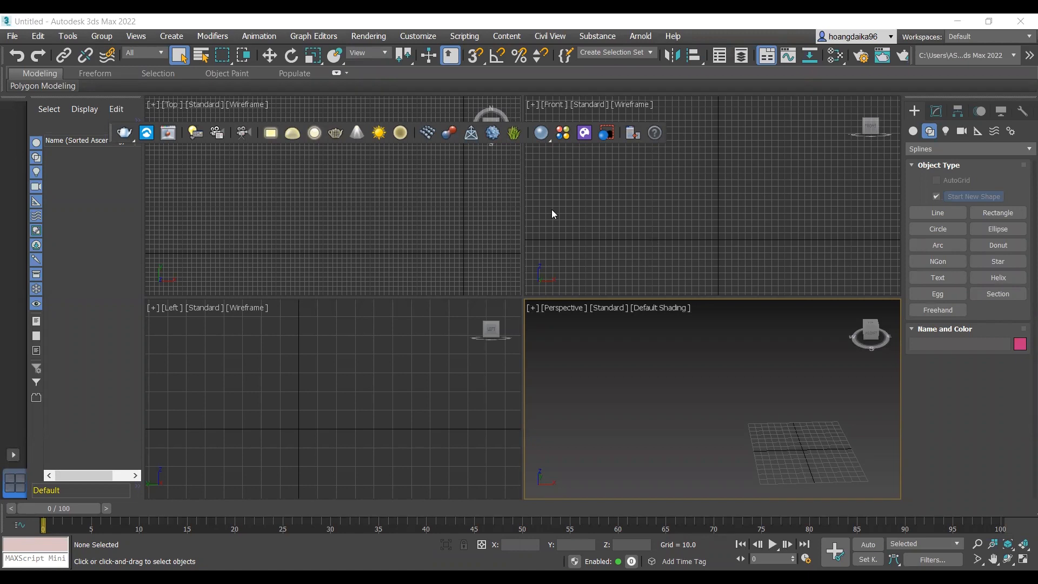
Draw a thin box in the Top viewport, about 4.6 long and 23 wide, extending about 342 downward.
{"action": "left_click", "coordinate": [913, 131]}
{"action": "left_click", "coordinate": [938, 196]}
{"action": "left_click_drag", "start_coordinate": [269, 177], "coordinate": [276, 181]}
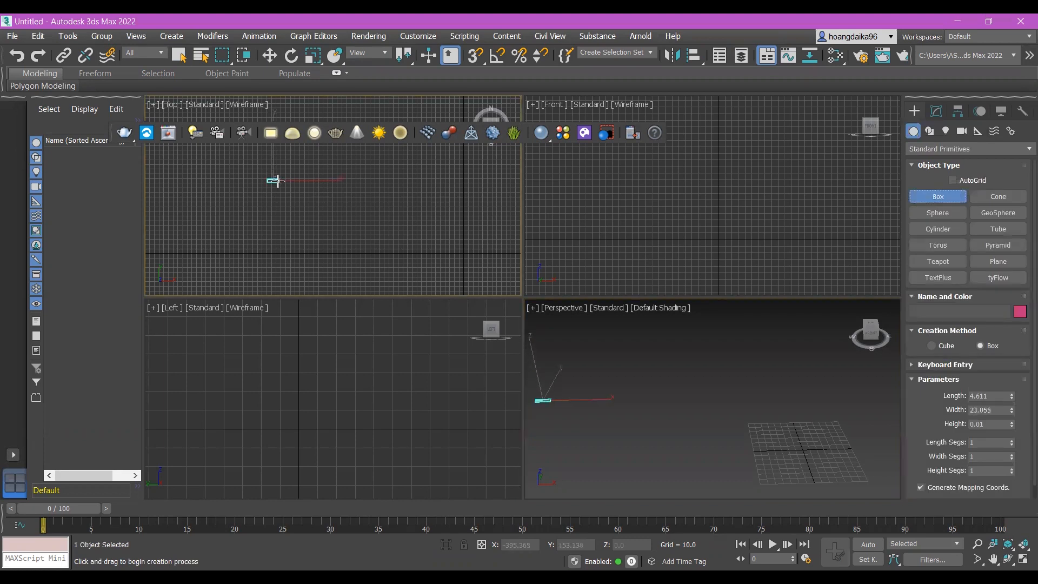
{"action": "scroll", "coordinate": [540, 329], "scroll_direction": "down", "scroll_amount": 5}
{"action": "middle_click_drag", "start_coordinate": [586, 343], "coordinate": [533, 319]}
{"action": "middle_click_drag", "start_coordinate": [655, 378], "coordinate": [675, 415]}
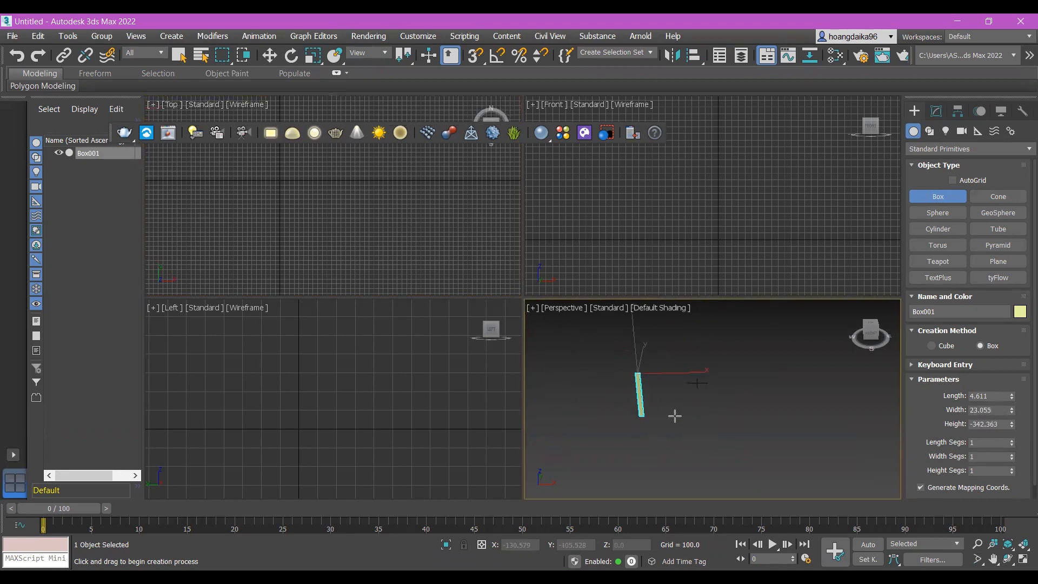
{"action": "scroll", "coordinate": [674, 415], "scroll_direction": "up", "scroll_amount": 3}
Maximize the Perspective viewport with its grid hidden and move the box to about X 239, Y 3723, Z -1884.
{"action": "left_click", "coordinate": [532, 307]}
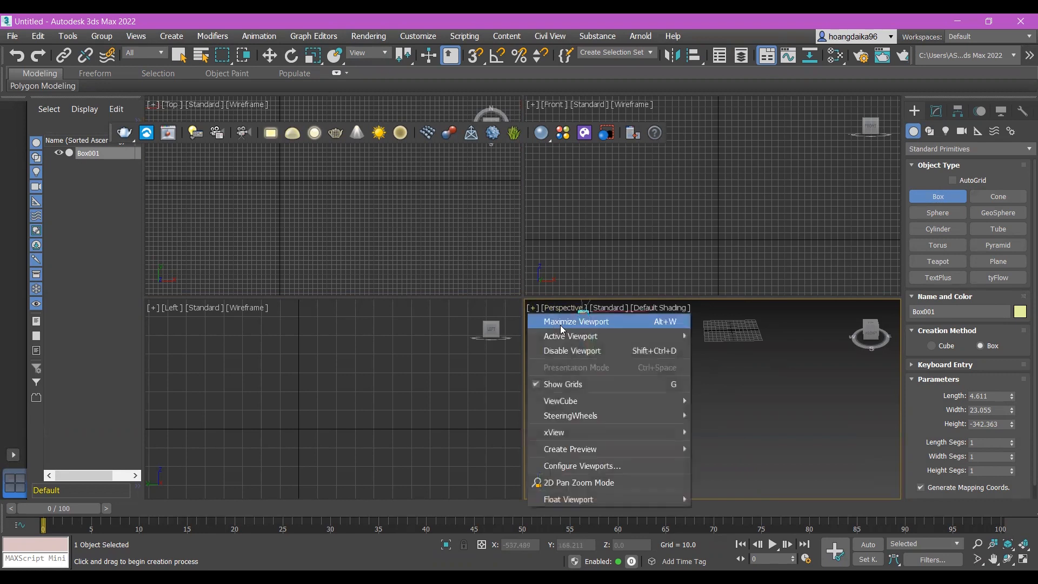
{"action": "left_click", "coordinate": [565, 317]}
{"action": "left_click", "coordinate": [270, 55]}
{"action": "mouse_move", "coordinate": [414, 244]}
{"action": "left_mouse_down"}
{"action": "mouse_move", "coordinate": [461, 155]}
{"action": "mouse_move", "coordinate": [431, 238]}
{"action": "left_mouse_up"}
{"action": "key", "text": "g"}
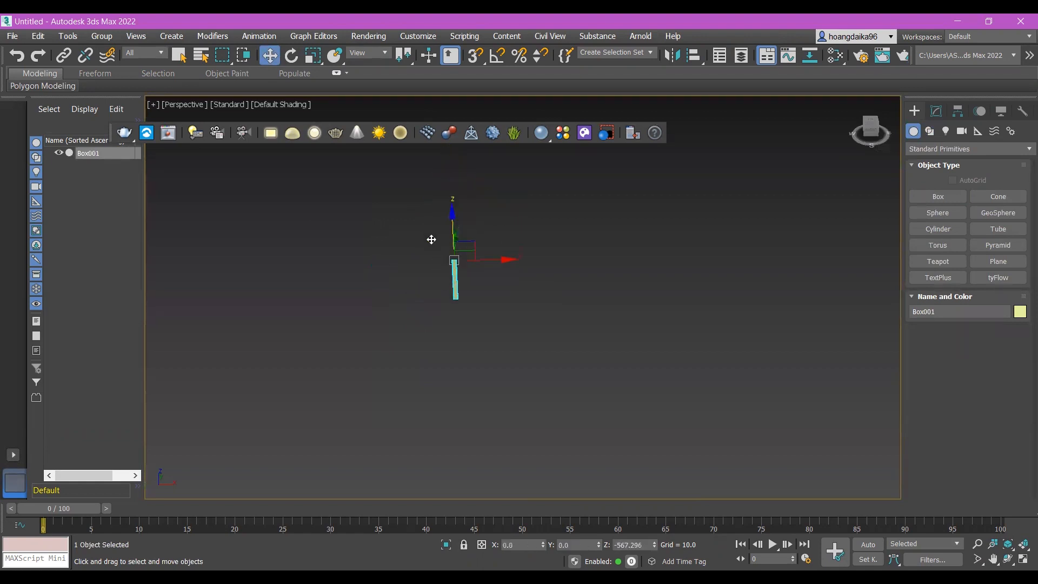
{"action": "left_click_drag", "start_coordinate": [504, 259], "coordinate": [566, 286]}
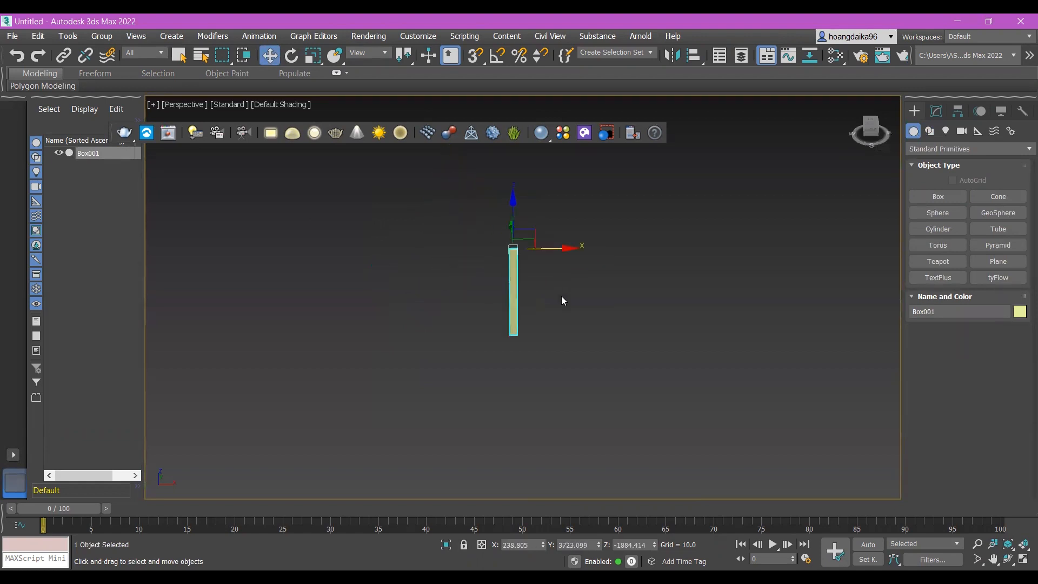
{"action": "middle_click_drag", "start_coordinate": [580, 350], "coordinate": [499, 300], "text": "alt"}
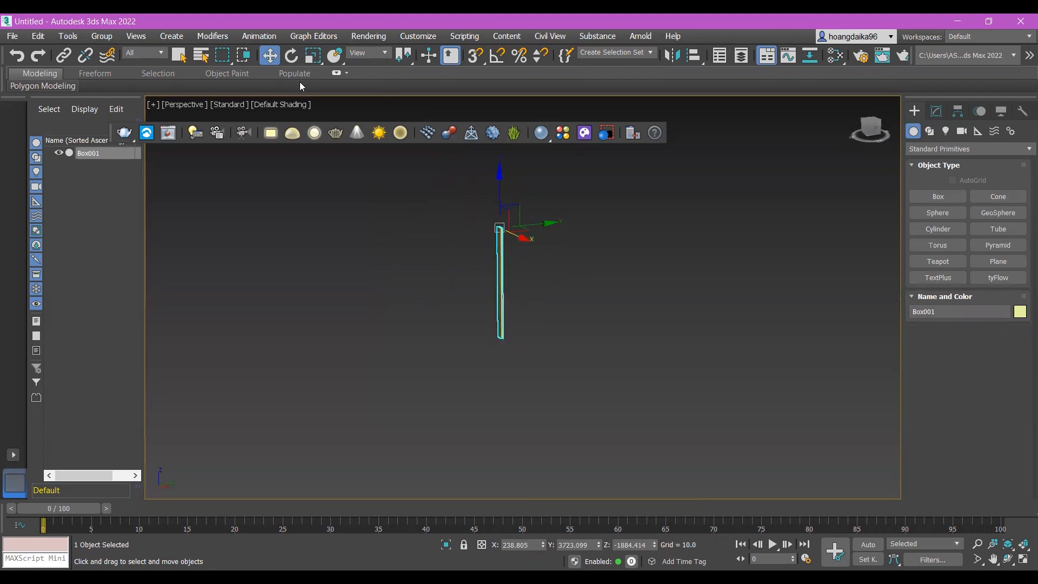
Scale the box along its X axis to about 55 percent, then deselect it.
{"action": "key", "text": "r"}
{"action": "middle_click_drag", "start_coordinate": [530, 284], "coordinate": [585, 224], "text": "alt"}
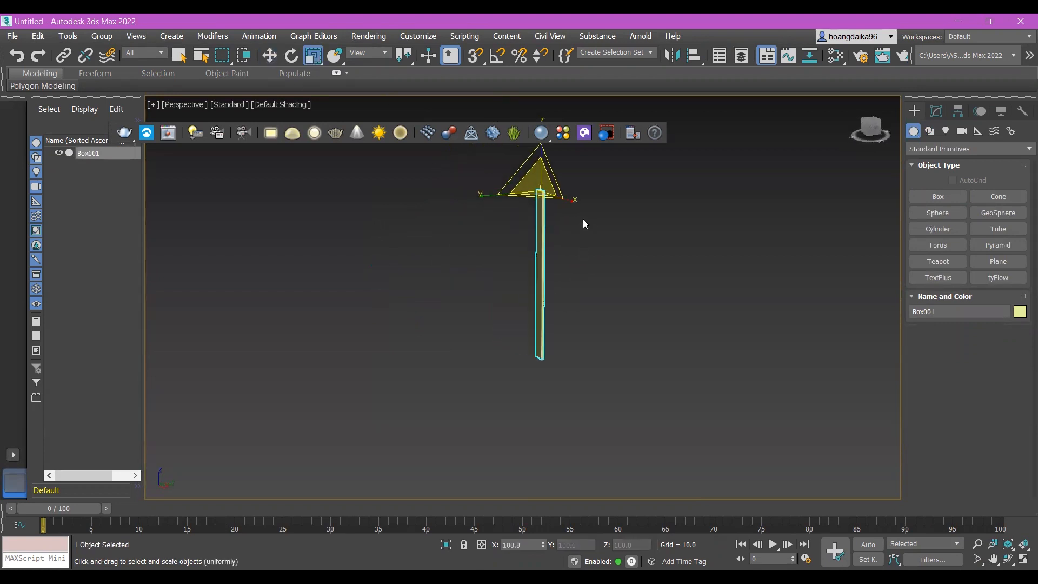
{"action": "left_click_drag", "start_coordinate": [560, 197], "coordinate": [543, 194]}
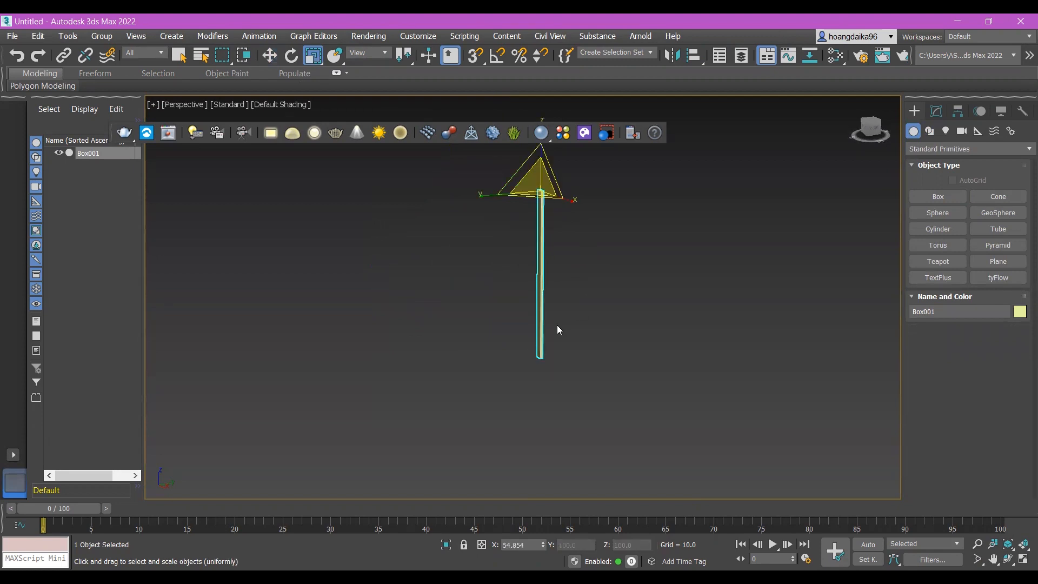
{"action": "scroll", "coordinate": [557, 325], "scroll_direction": "up", "scroll_amount": 3}
{"action": "scroll", "coordinate": [534, 400], "scroll_direction": "down", "scroll_amount": 3}
{"action": "middle_click_drag", "start_coordinate": [589, 297], "coordinate": [584, 343]}
{"action": "left_click", "coordinate": [637, 362]}
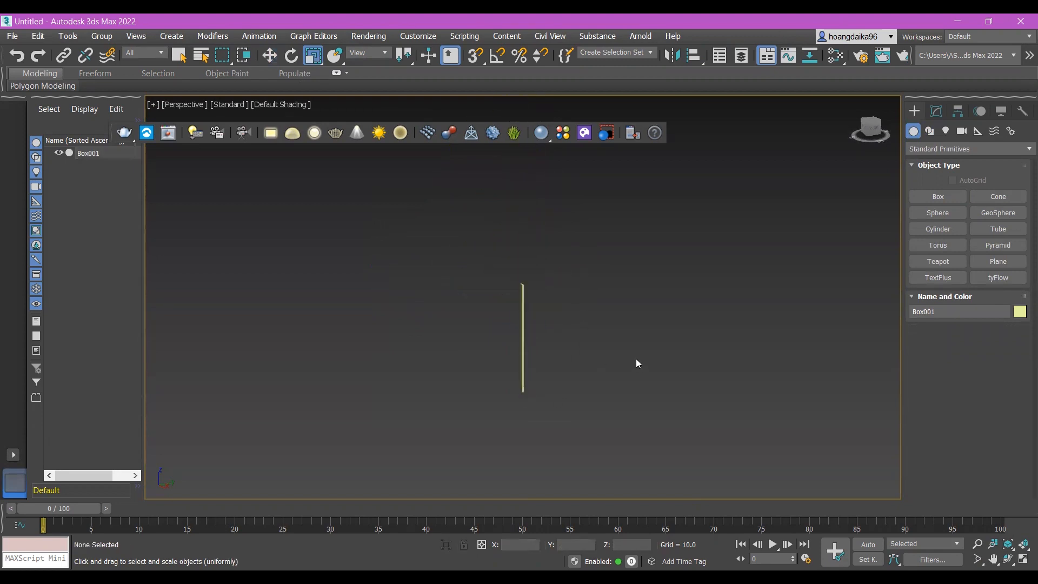
Select the box again and move it up along Z to about -1483.
{"action": "left_click", "coordinate": [521, 336]}
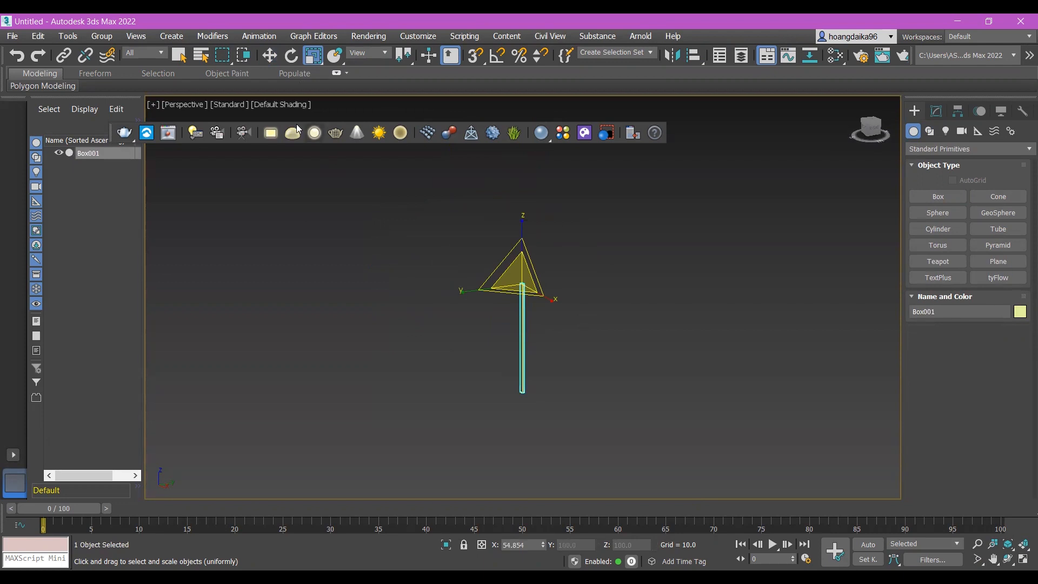
{"action": "left_click", "coordinate": [269, 57]}
{"action": "middle_click_drag", "start_coordinate": [679, 384], "coordinate": [695, 468]}
{"action": "left_click_drag", "start_coordinate": [538, 321], "coordinate": [542, 186]}
{"action": "left_click", "coordinate": [545, 323]}
{"action": "left_click", "coordinate": [541, 320]}
{"action": "scroll", "coordinate": [543, 371], "scroll_direction": "up", "scroll_amount": 5}
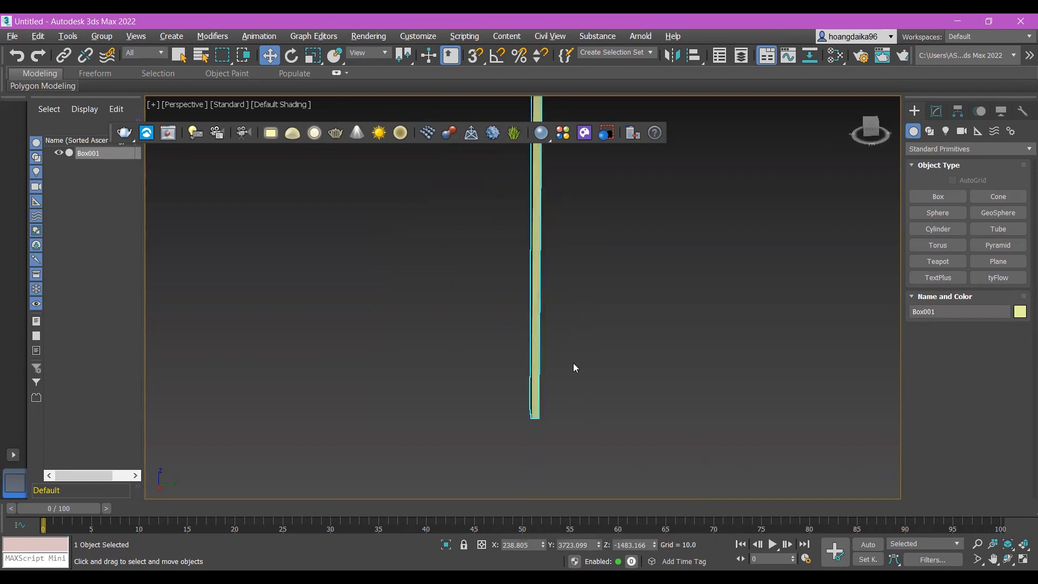
Scale the box along its Y axis to about 68 percent, then deselect it.
{"action": "left_click", "coordinate": [318, 56]}
{"action": "scroll", "coordinate": [647, 330], "scroll_direction": "down", "scroll_amount": 5}
{"action": "scroll", "coordinate": [602, 275], "scroll_direction": "up", "scroll_amount": 3}
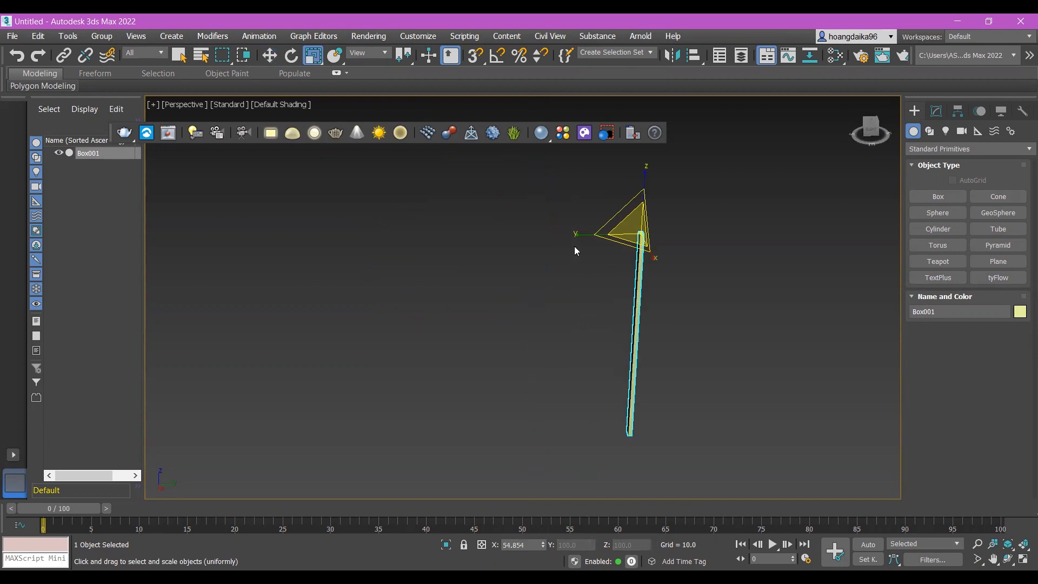
{"action": "left_click_drag", "start_coordinate": [579, 237], "coordinate": [600, 232]}
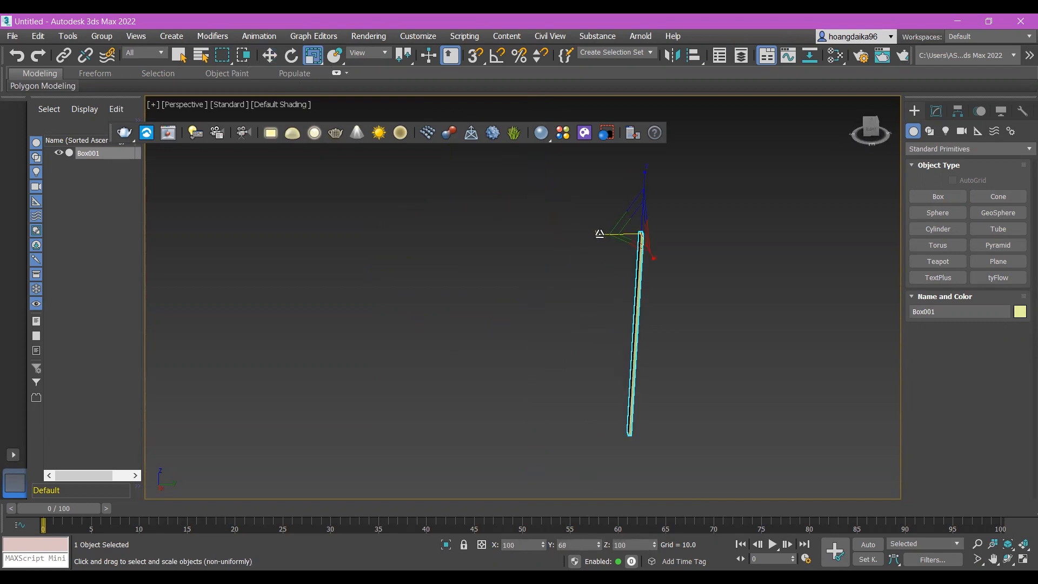
{"action": "left_click", "coordinate": [624, 445]}
{"action": "middle_click_drag", "start_coordinate": [625, 445], "coordinate": [706, 348], "text": "alt"}
{"action": "middle_click_drag", "start_coordinate": [756, 287], "coordinate": [695, 401]}
{"action": "scroll", "coordinate": [632, 351], "scroll_direction": "up", "scroll_amount": 2}
Restore the four-viewport layout and bring the box into close view in the Top viewport.
{"action": "left_click", "coordinate": [153, 103]}
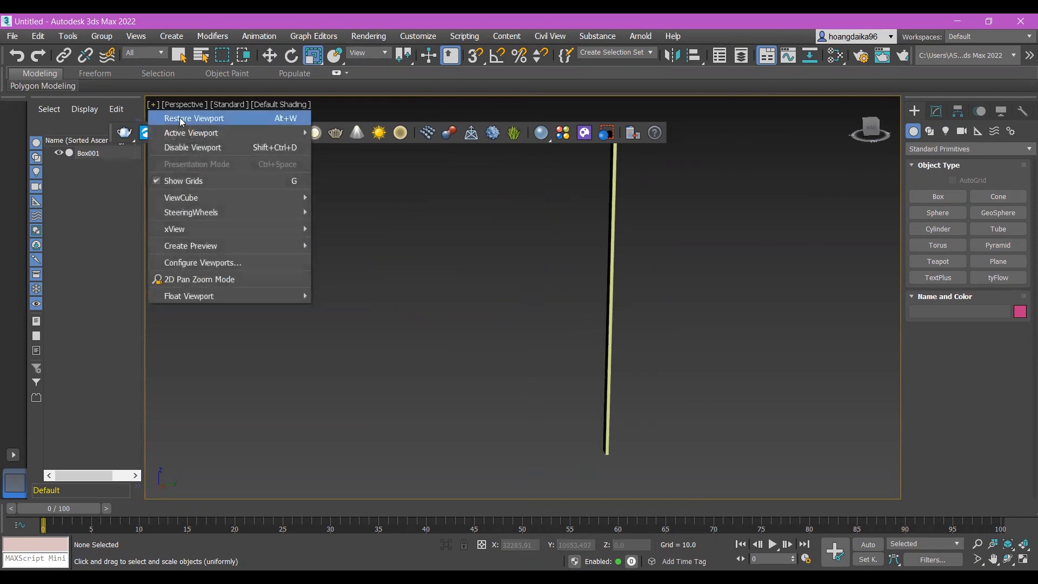
{"action": "key", "text": "alt+w"}
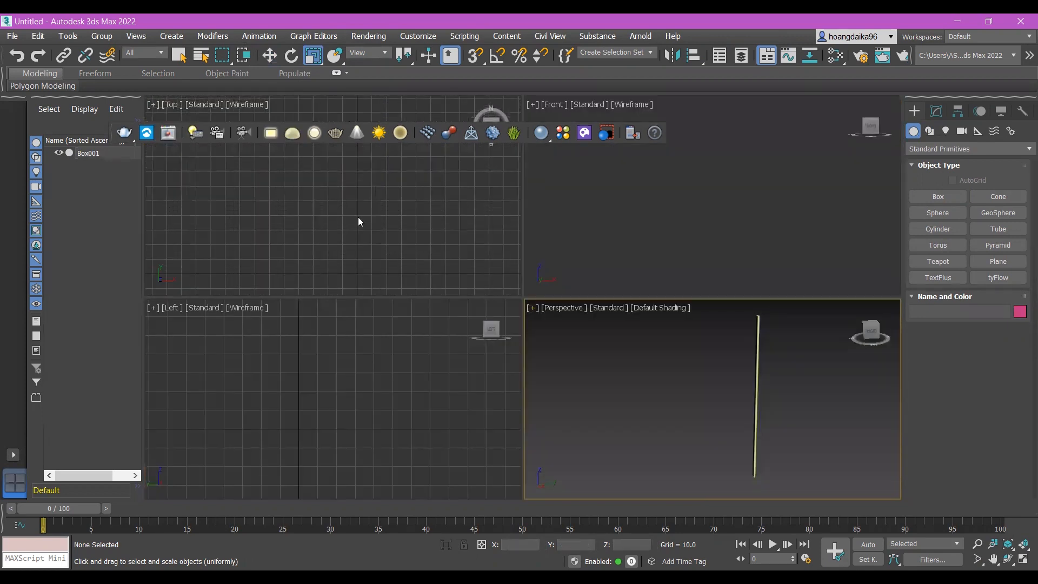
{"action": "scroll", "coordinate": [372, 243], "scroll_direction": "up", "scroll_amount": 6}
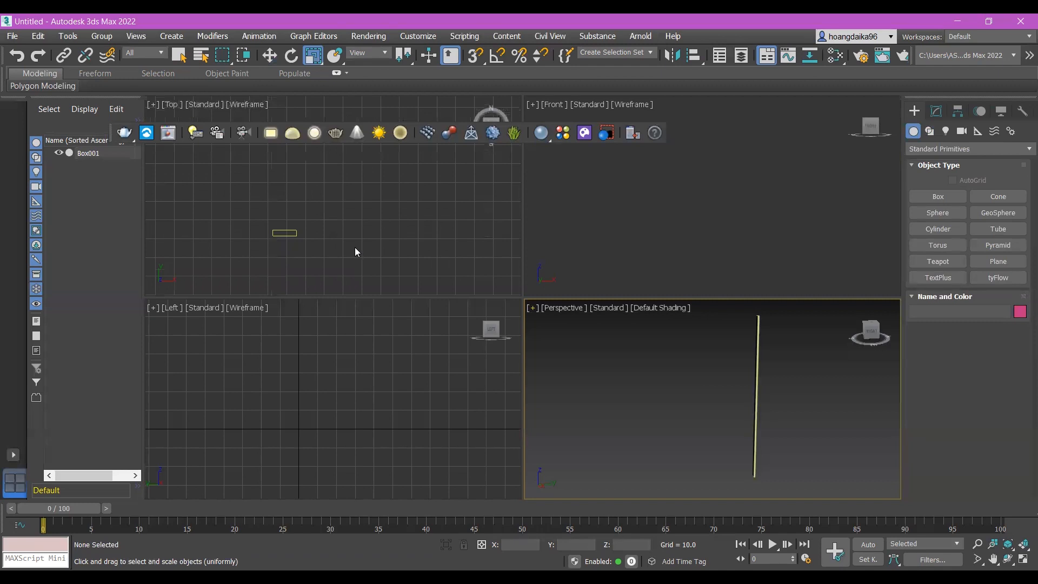
Draw an open, winding nine-point line with Smooth initial and drag types beside the box in the Top viewport.
{"action": "left_click", "coordinate": [928, 131]}
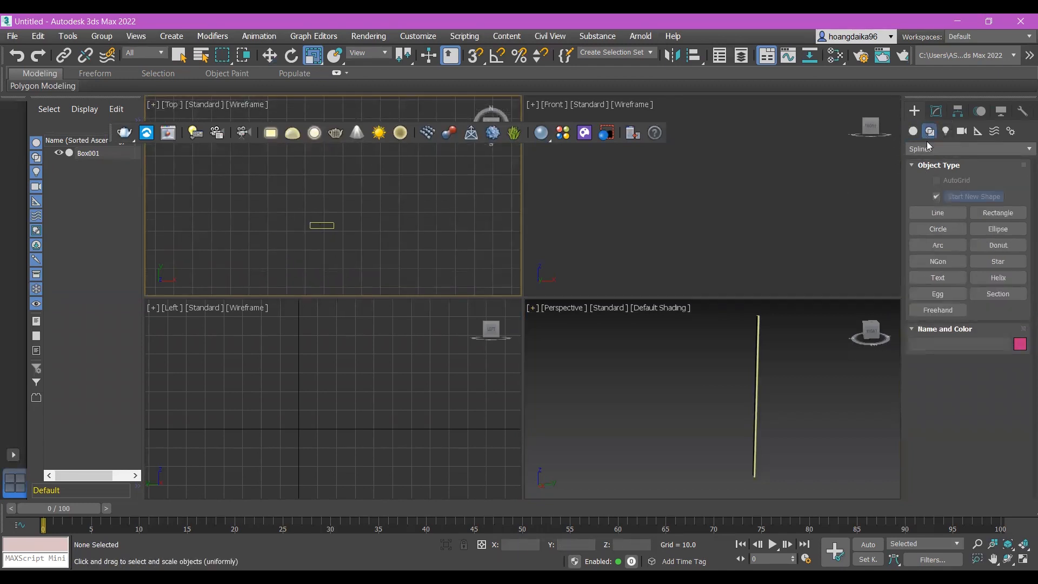
{"action": "left_click", "coordinate": [945, 214]}
{"action": "scroll", "coordinate": [364, 229], "scroll_direction": "down", "scroll_amount": 5}
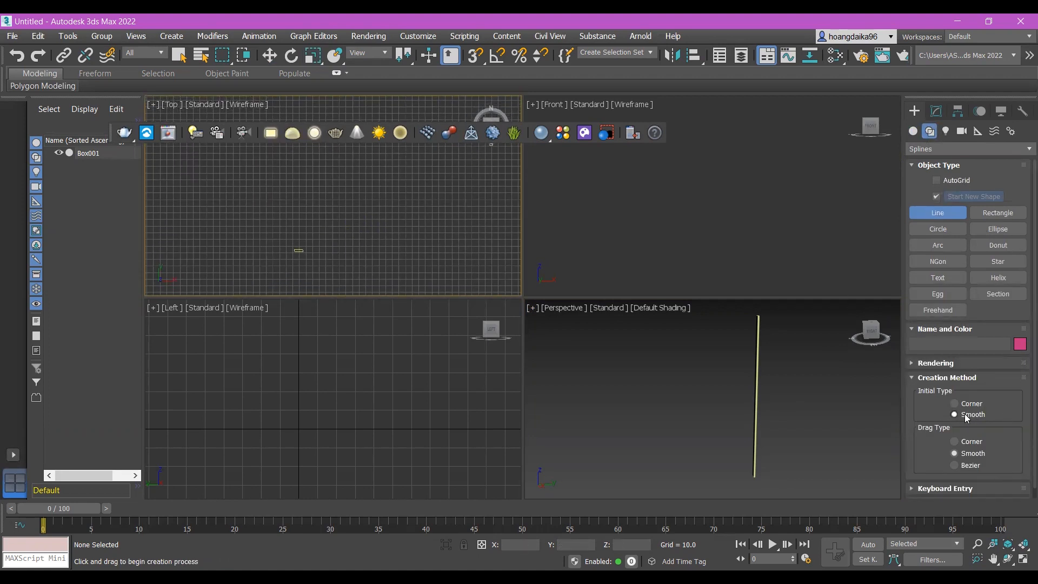
{"action": "left_click", "coordinate": [410, 248]}
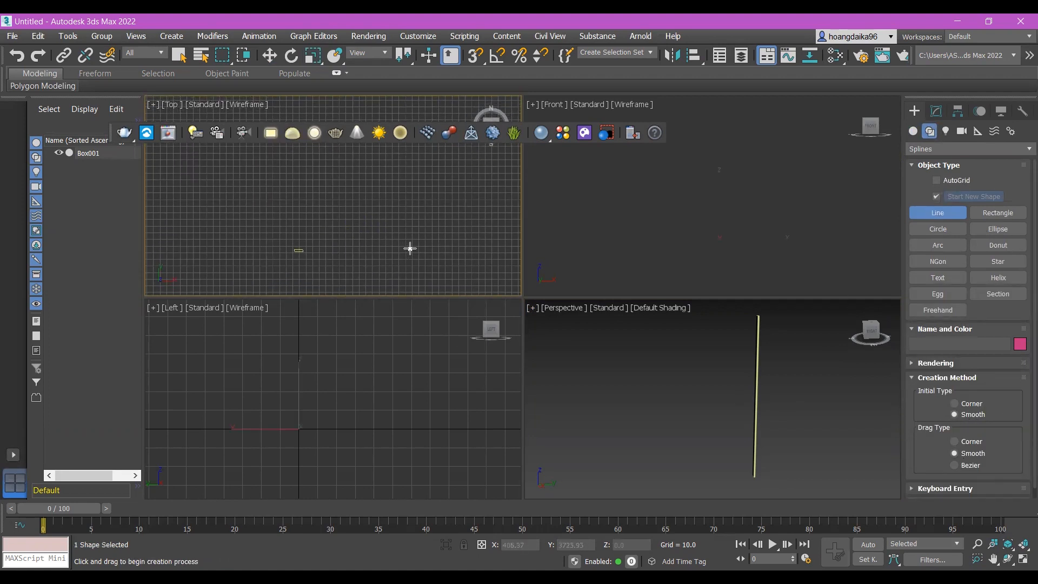
{"action": "left_click", "coordinate": [348, 245]}
{"action": "left_click", "coordinate": [336, 211]}
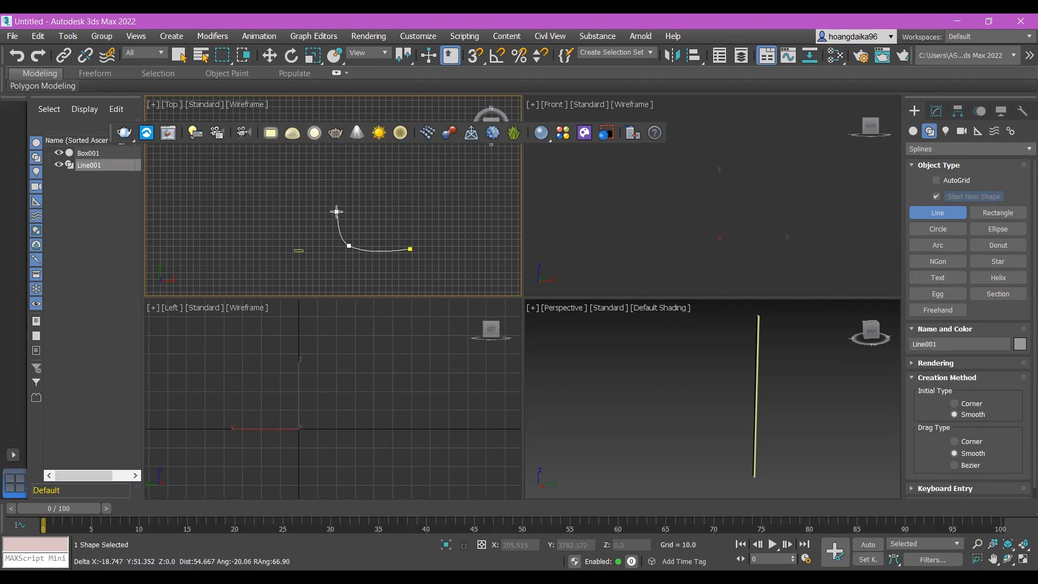
{"action": "left_click", "coordinate": [364, 185]}
{"action": "middle_click_drag", "start_coordinate": [419, 166], "coordinate": [427, 212]}
{"action": "left_click", "coordinate": [474, 229]}
{"action": "left_click", "coordinate": [478, 176]}
{"action": "left_click", "coordinate": [416, 163]}
{"action": "left_click", "coordinate": [320, 173]}
{"action": "left_click", "coordinate": [269, 215]}
{"action": "right_click", "coordinate": [258, 255]}
Select the box in the Top viewport and open the Spacing Tool for it.
{"action": "scroll", "coordinate": [303, 232], "scroll_direction": "down", "scroll_amount": 5}
{"action": "scroll", "coordinate": [263, 199], "scroll_direction": "up", "scroll_amount": 3}
{"action": "scroll", "coordinate": [262, 198], "scroll_direction": "up", "scroll_amount": 2}
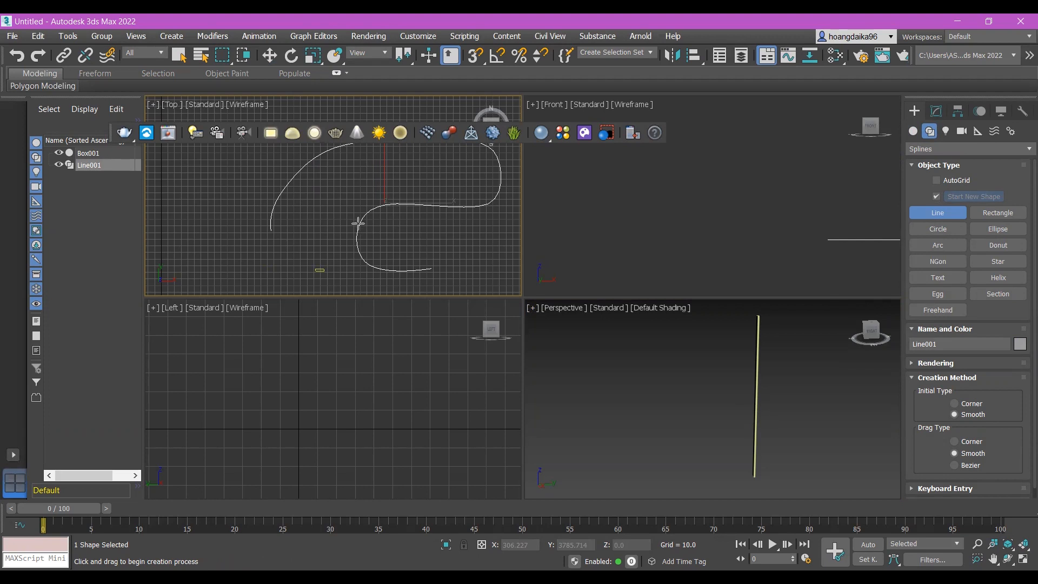
{"action": "scroll", "coordinate": [238, 202], "scroll_direction": "up", "scroll_amount": 2}
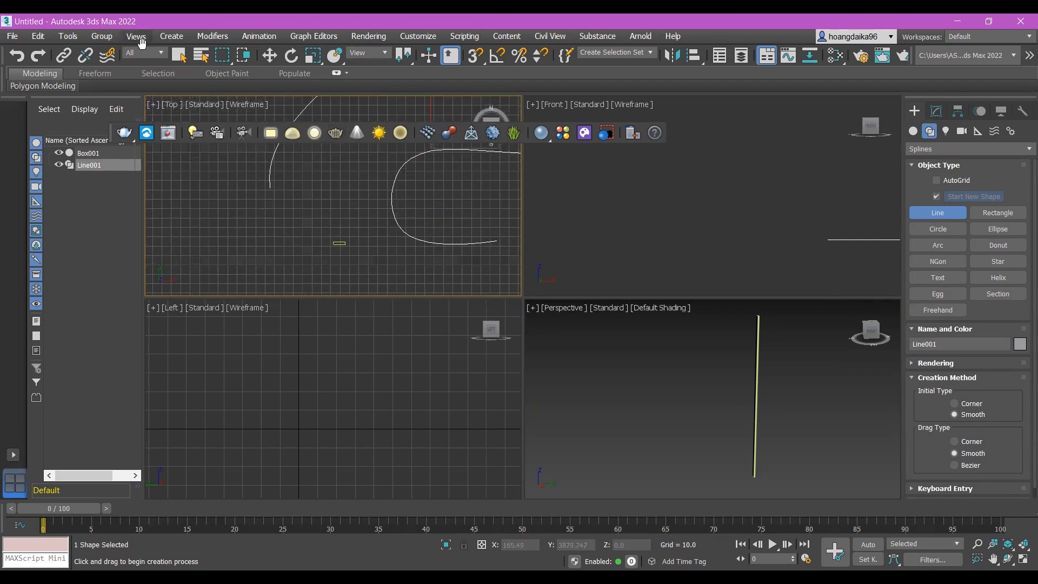
{"action": "left_click", "coordinate": [68, 36]}
{"action": "left_click", "coordinate": [337, 242]}
{"action": "left_click", "coordinate": [269, 55]}
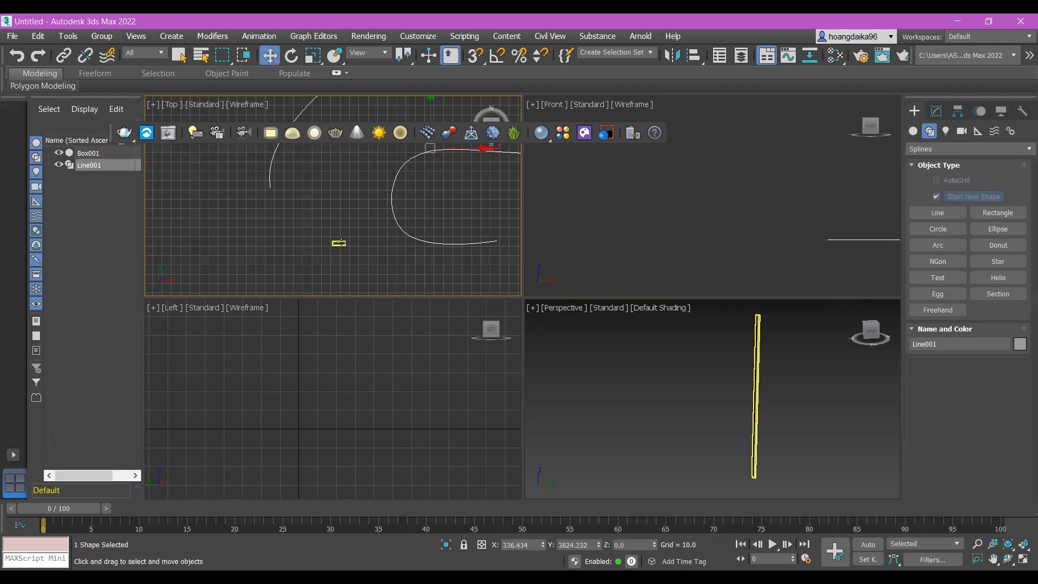
{"action": "left_click", "coordinate": [339, 242]}
{"action": "middle_click_drag", "start_coordinate": [401, 244], "coordinate": [387, 271]}
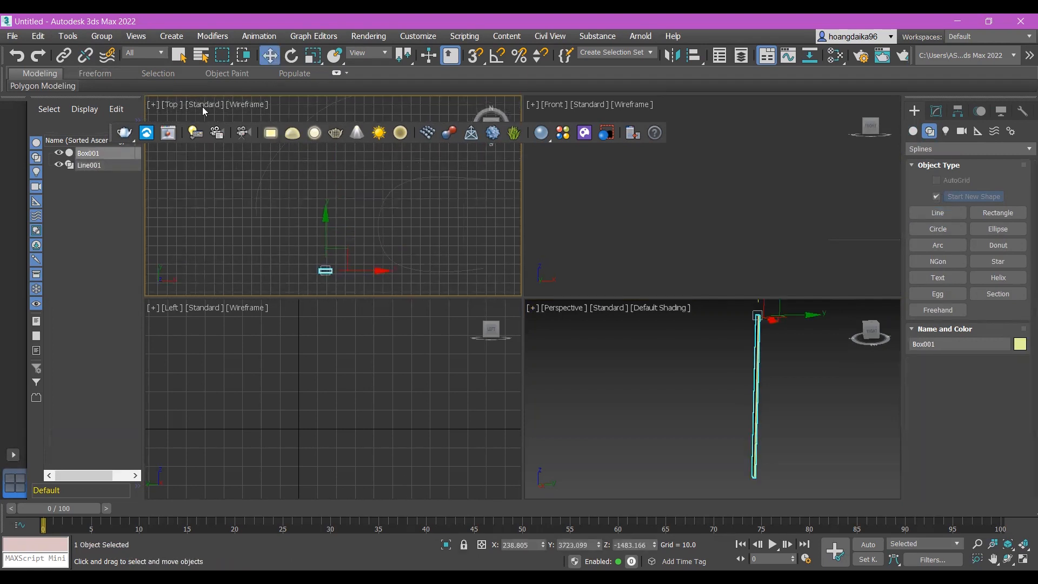
{"action": "left_click", "coordinate": [68, 36]}
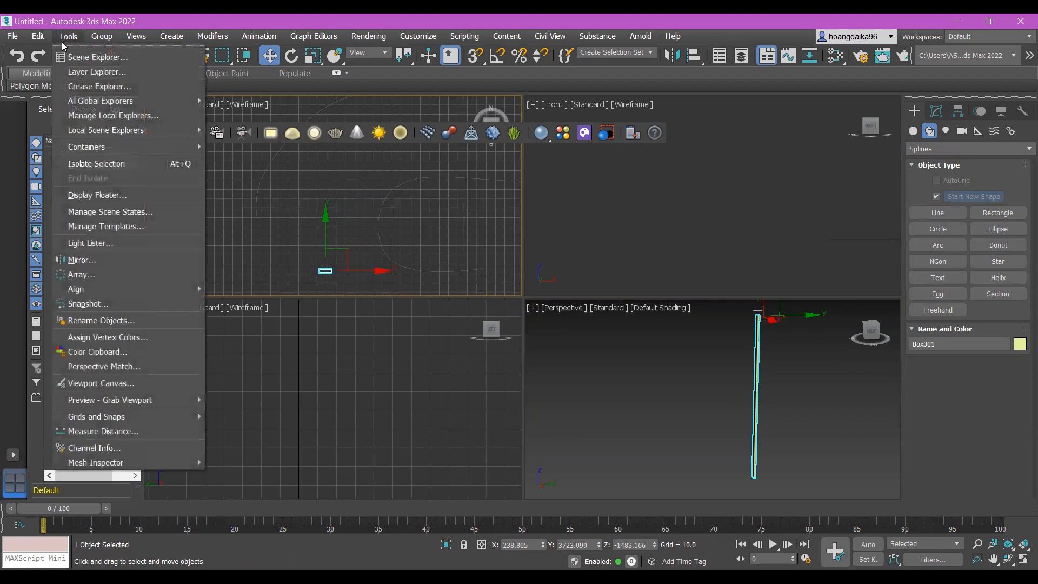
{"action": "mouse_move", "coordinate": [118, 287]}
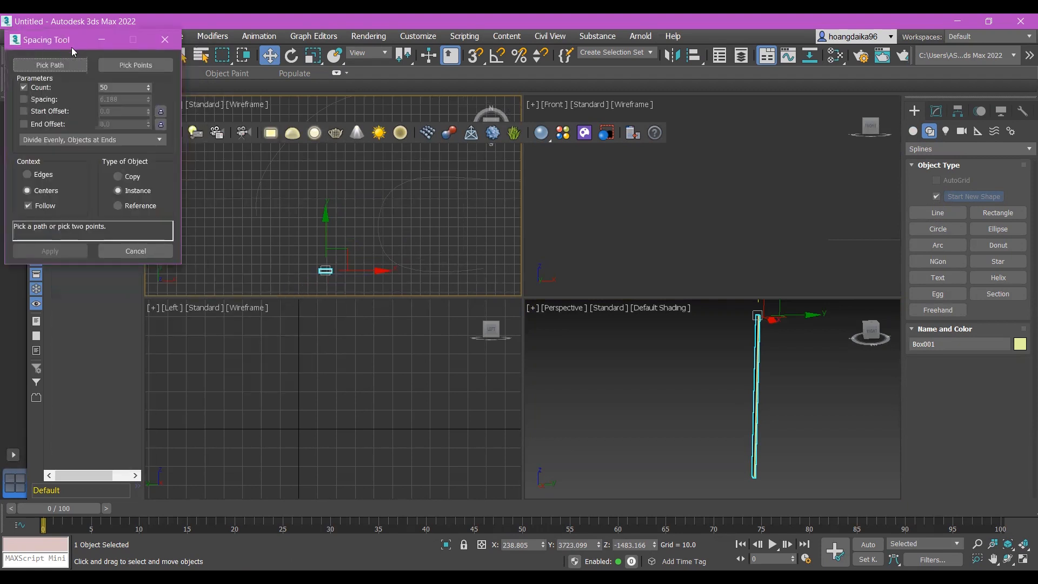
Set the spacing count to 0 and pick the curved line as the path for the box copies.
{"action": "left_click", "coordinate": [69, 66]}
{"action": "left_click", "coordinate": [64, 66]}
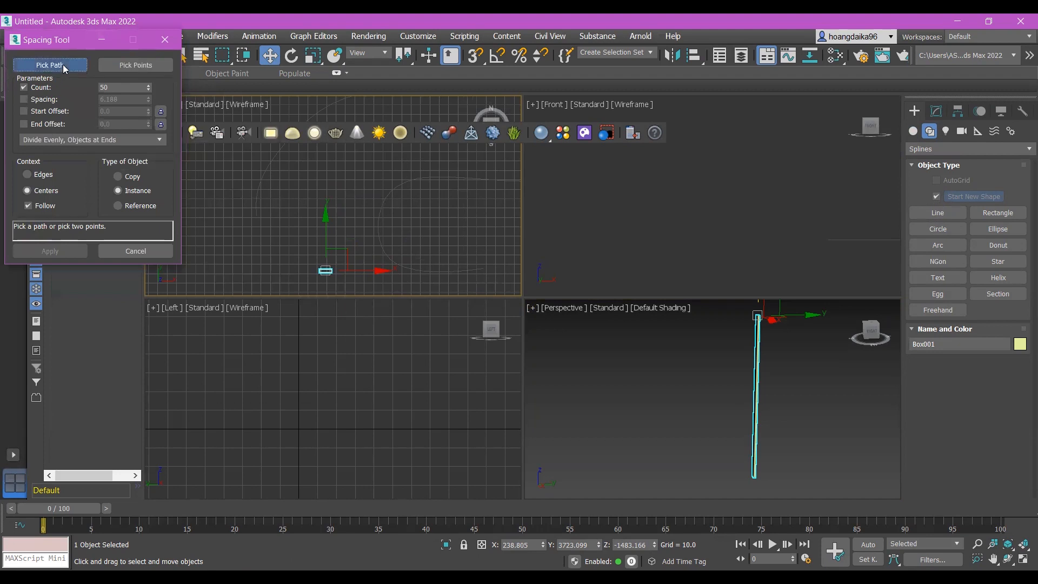
{"action": "left_click_drag", "start_coordinate": [149, 89], "coordinate": [152, 545]}
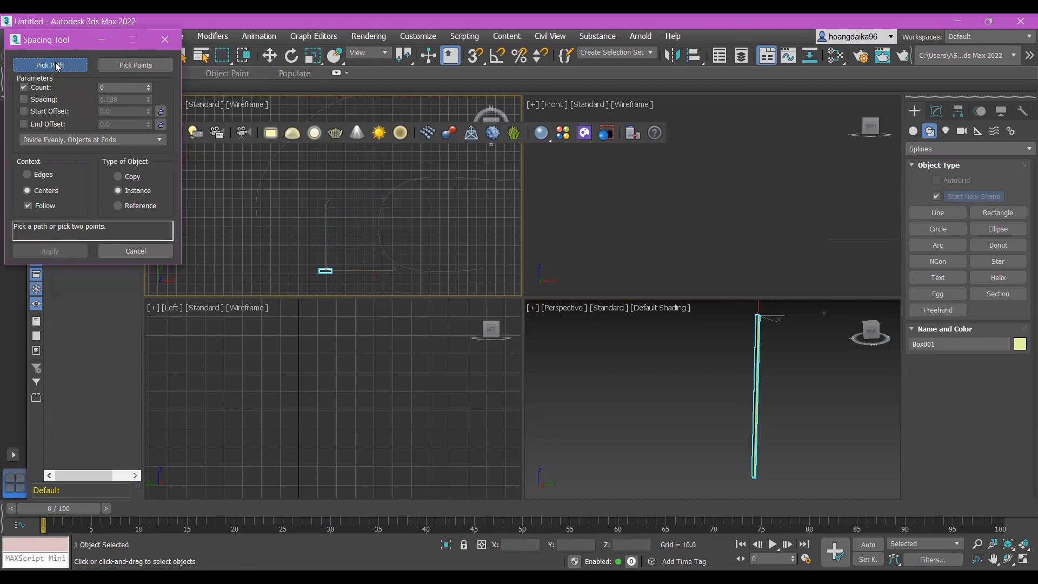
{"action": "left_click", "coordinate": [264, 168]}
Set the Spacing Tool count to 40 to distribute box copies evenly along the line.
{"action": "scroll", "coordinate": [788, 385], "scroll_direction": "down", "scroll_amount": 3}
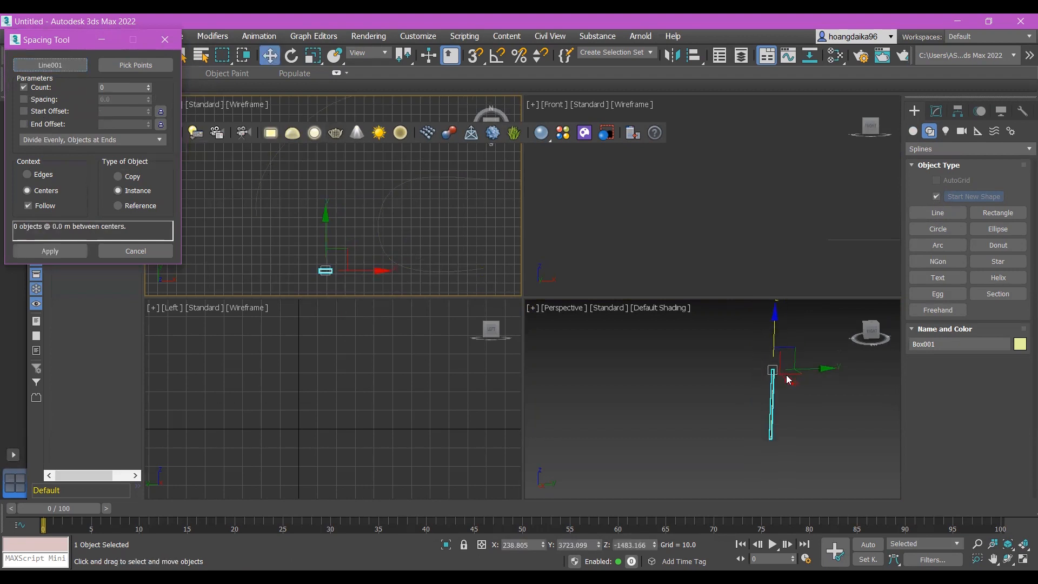
{"action": "scroll", "coordinate": [835, 251], "scroll_direction": "down", "scroll_amount": 3}
{"action": "scroll", "coordinate": [822, 400], "scroll_direction": "down", "scroll_amount": 3}
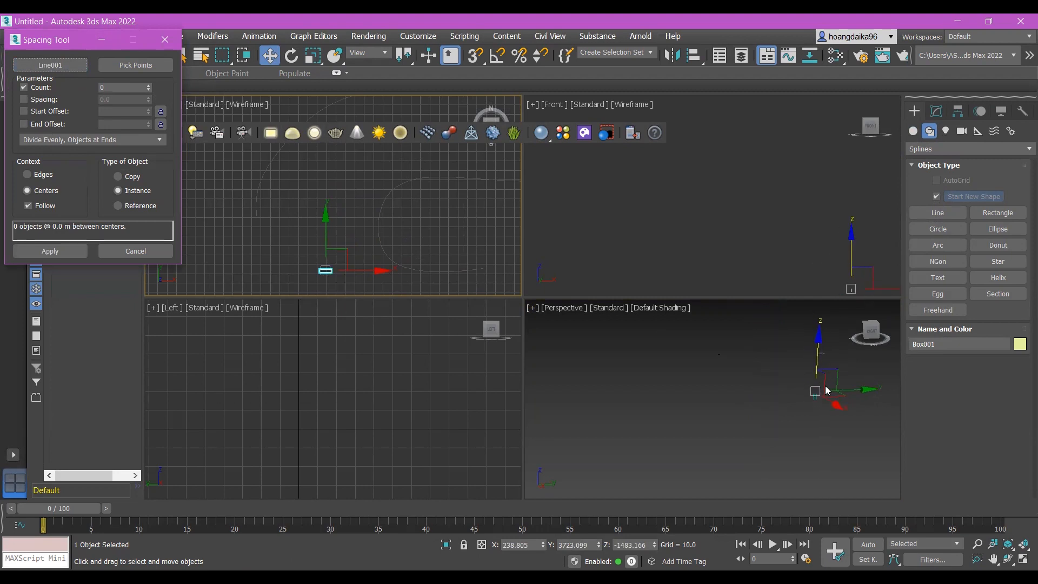
{"action": "middle_click_drag", "start_coordinate": [830, 356], "coordinate": [699, 368]}
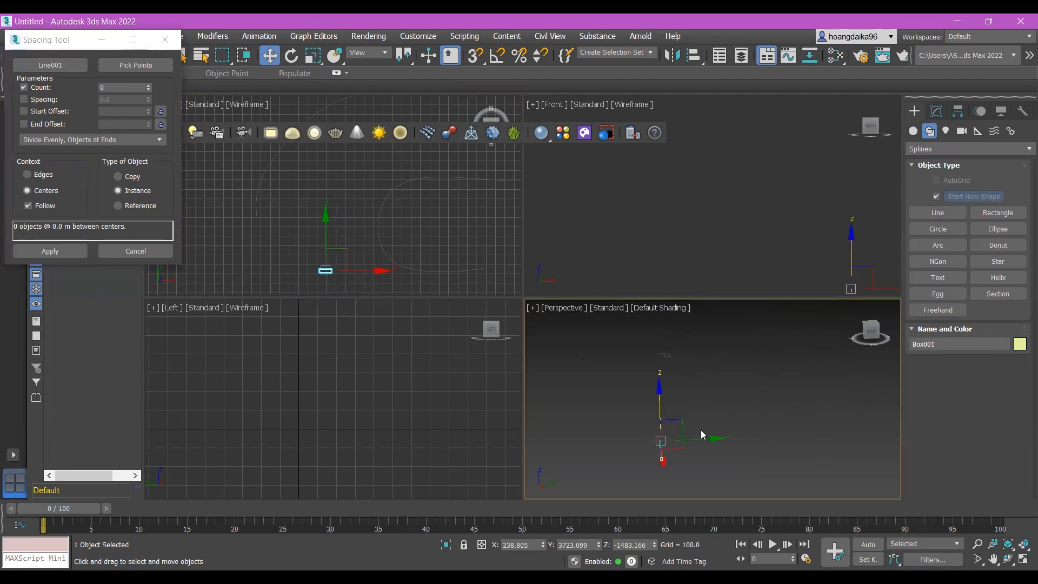
{"action": "mouse_move", "coordinate": [743, 431]}
{"action": "middle_mouse_down", "text": "alt"}
{"action": "mouse_move", "coordinate": [696, 432]}
{"action": "mouse_move", "coordinate": [685, 480]}
{"action": "mouse_move", "coordinate": [756, 372]}
{"action": "mouse_move", "coordinate": [757, 421]}
{"action": "middle_mouse_up", "text": "alt"}
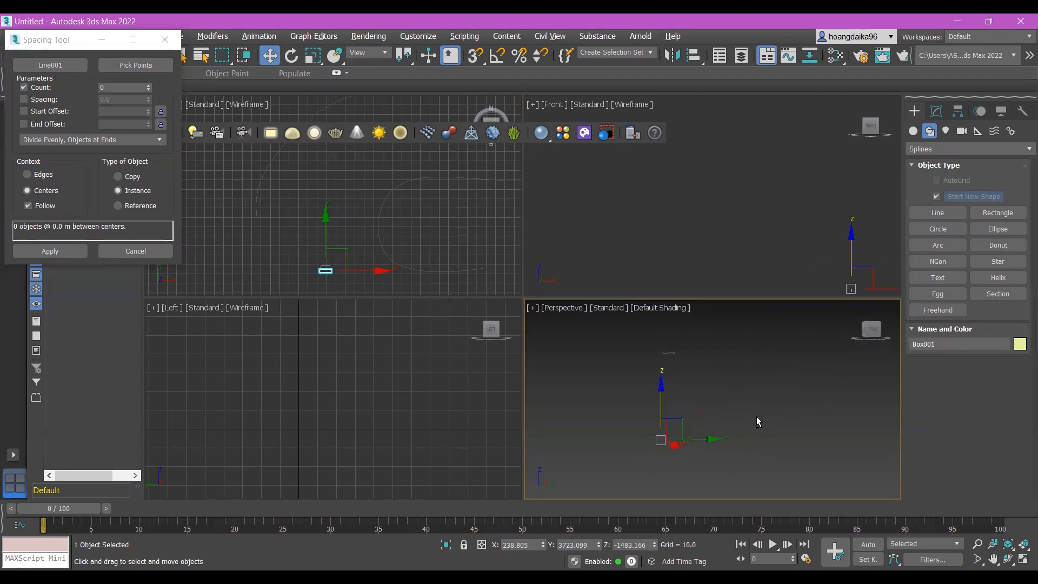
{"action": "left_click_drag", "start_coordinate": [149, 89], "coordinate": [149, 65]}
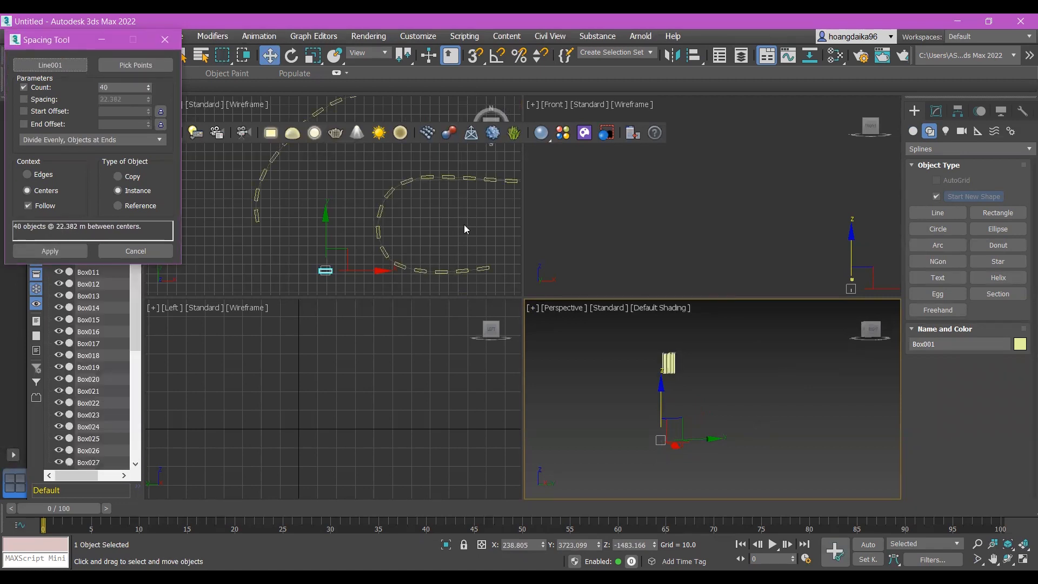
Turn off Follow for the 40 spaced boxes so they do not rotate with the path.
{"action": "scroll", "coordinate": [678, 369], "scroll_direction": "up", "scroll_amount": 4}
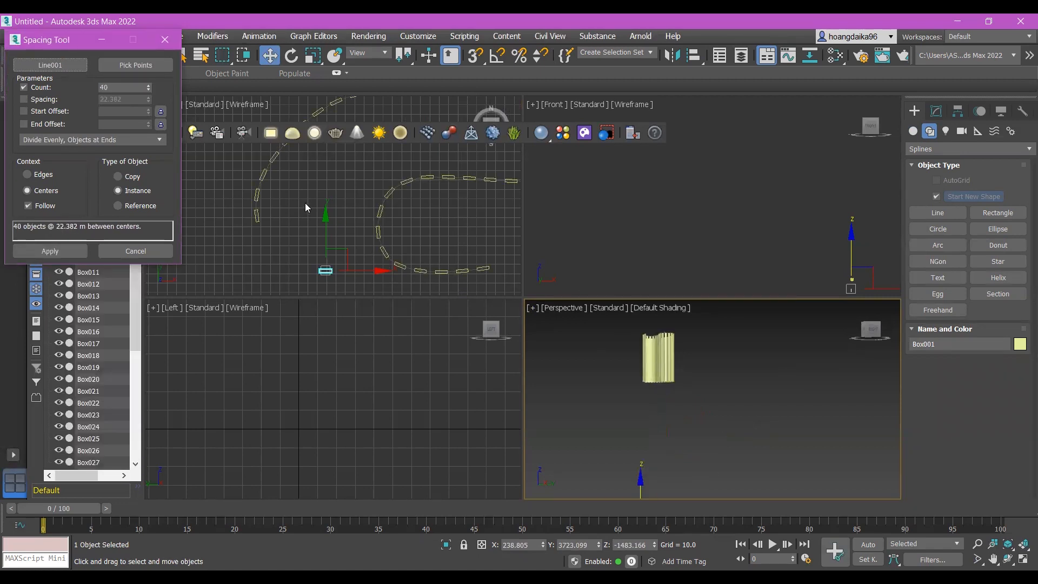
{"action": "mouse_move", "coordinate": [149, 89]}
{"action": "left_mouse_down"}
{"action": "mouse_move", "coordinate": [150, 76]}
{"action": "mouse_move", "coordinate": [155, 85]}
{"action": "left_mouse_up"}
{"action": "left_click", "coordinate": [53, 209]}
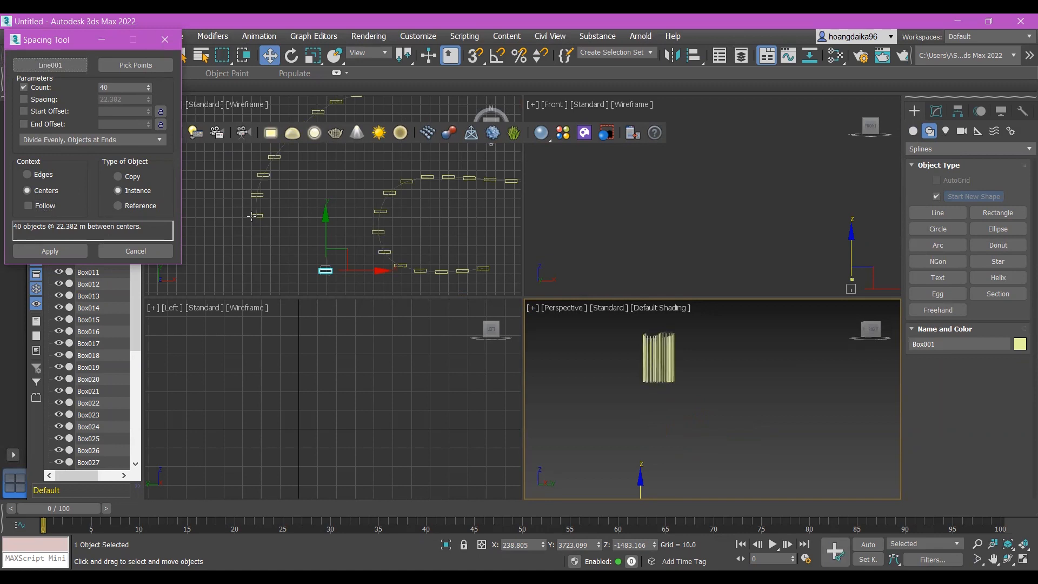
Turn on Follow so the 40 boxes rotate along the curved line, and apply the spacing.
{"action": "scroll", "coordinate": [350, 254], "scroll_direction": "up", "scroll_amount": 5}
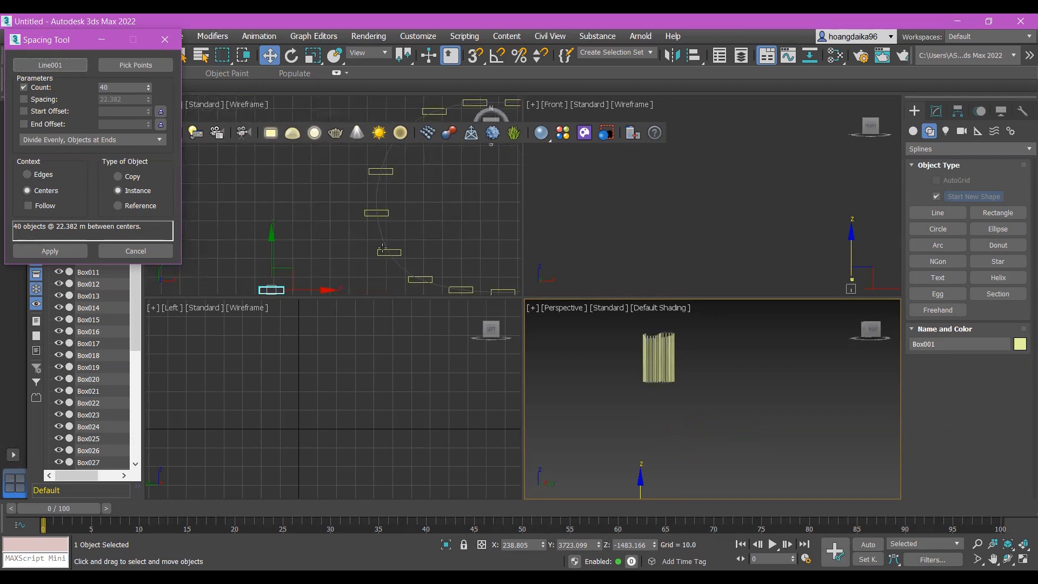
{"action": "left_click", "coordinate": [46, 207]}
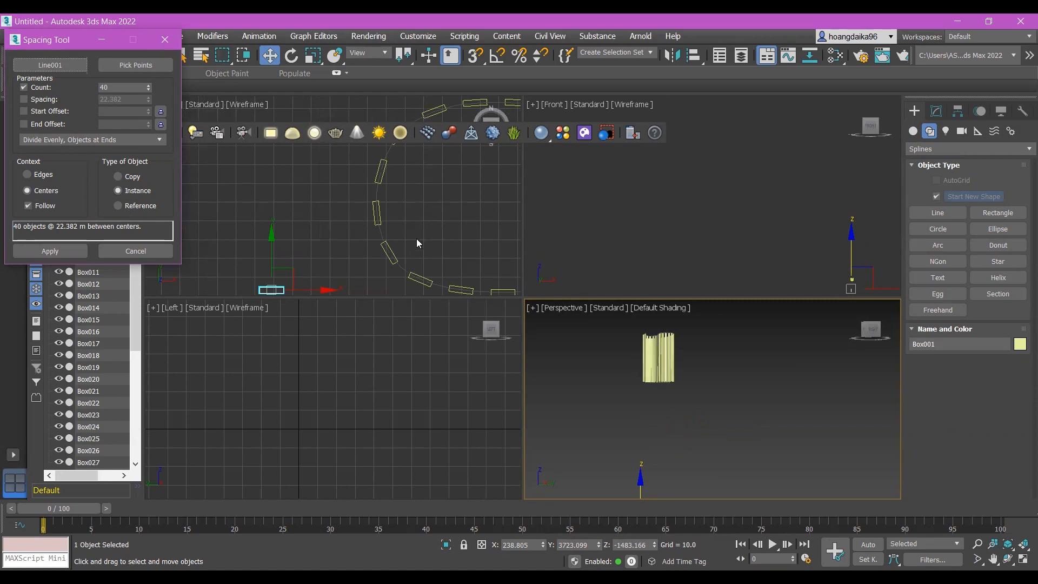
{"action": "left_click", "coordinate": [434, 229]}
{"action": "scroll", "coordinate": [380, 236], "scroll_direction": "up", "scroll_amount": 3}
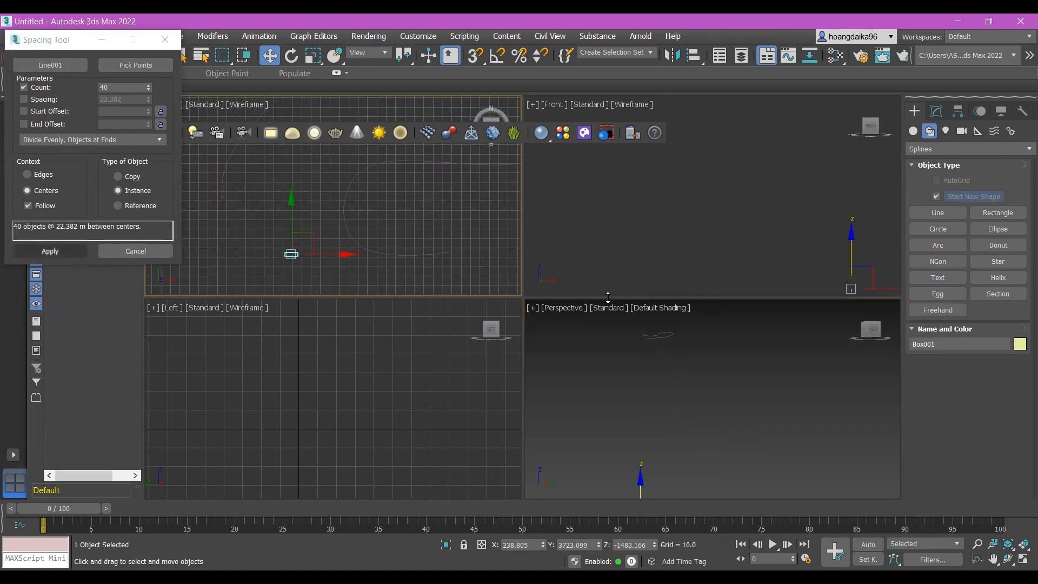
{"action": "left_click", "coordinate": [50, 251]}
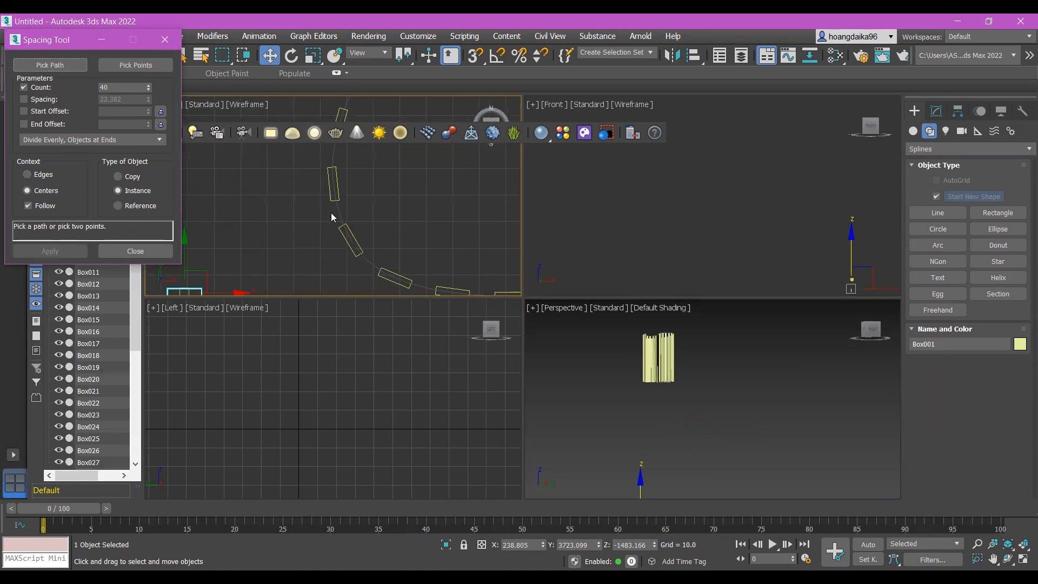
Delete the original source box and close the Spacing Tool.
{"action": "scroll", "coordinate": [414, 277], "scroll_direction": "down", "scroll_amount": 5}
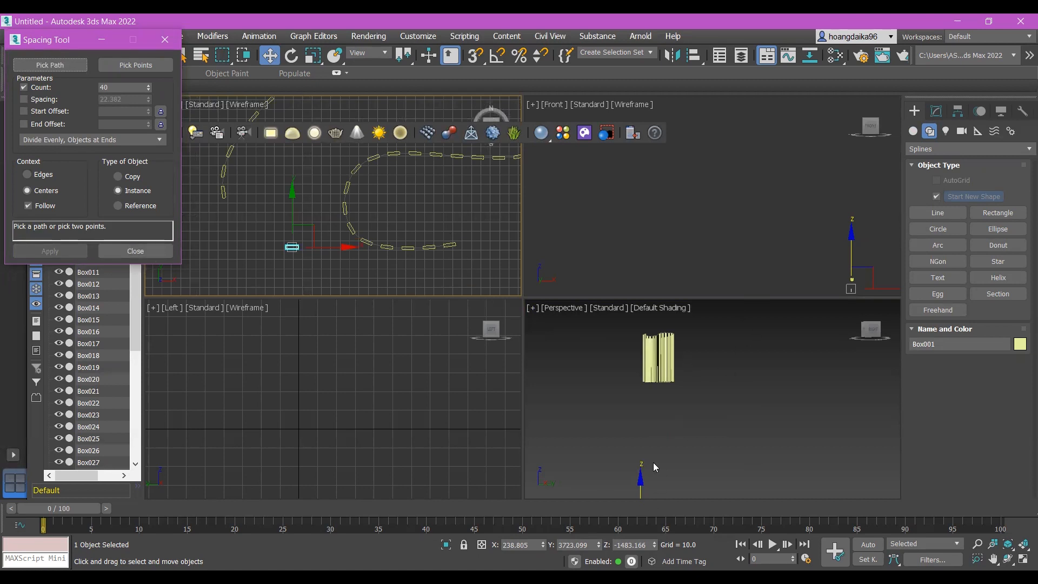
{"action": "scroll", "coordinate": [653, 485], "scroll_direction": "down", "scroll_amount": 5}
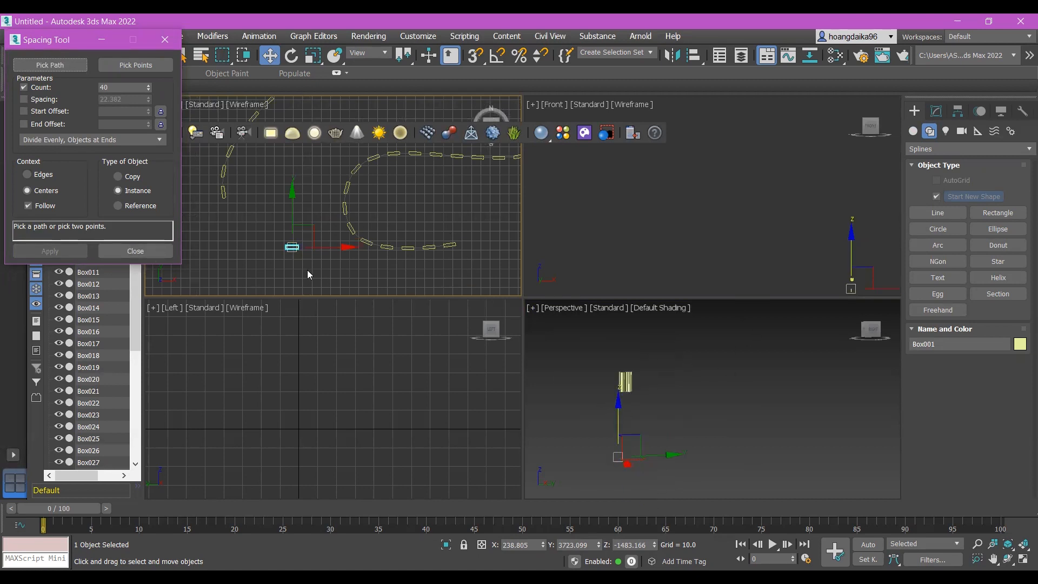
{"action": "key", "text": "Delete"}
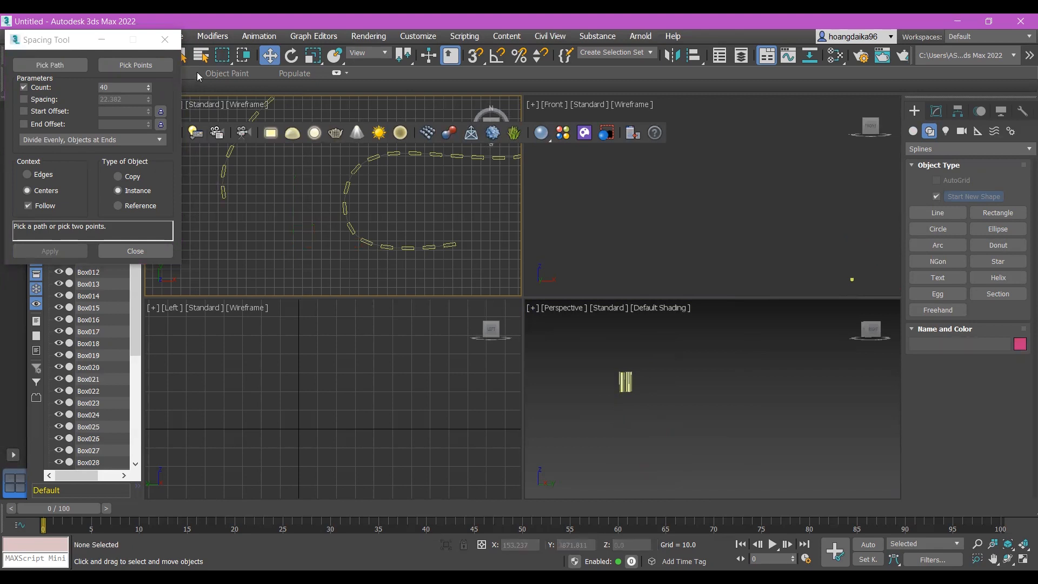
{"action": "left_click", "coordinate": [144, 251]}
Examine the curved row of slats in the Perspective, Front and Top viewports.
{"action": "scroll", "coordinate": [469, 193], "scroll_direction": "down", "scroll_amount": 5}
{"action": "scroll", "coordinate": [623, 381], "scroll_direction": "up", "scroll_amount": 8}
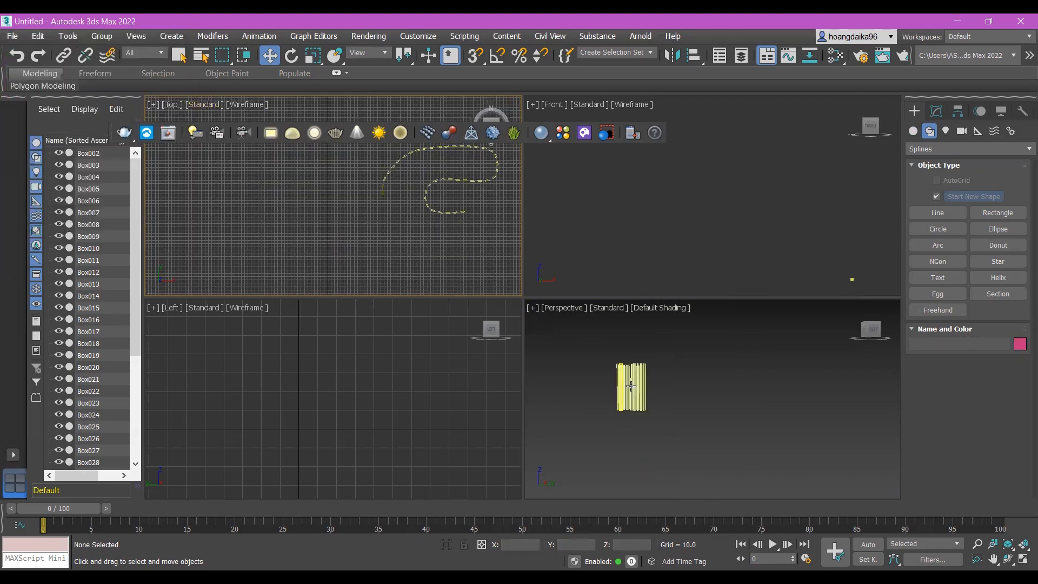
{"action": "middle_click_drag", "start_coordinate": [638, 393], "coordinate": [695, 422], "text": "alt"}
{"action": "middle_click_drag", "start_coordinate": [695, 360], "coordinate": [705, 415]}
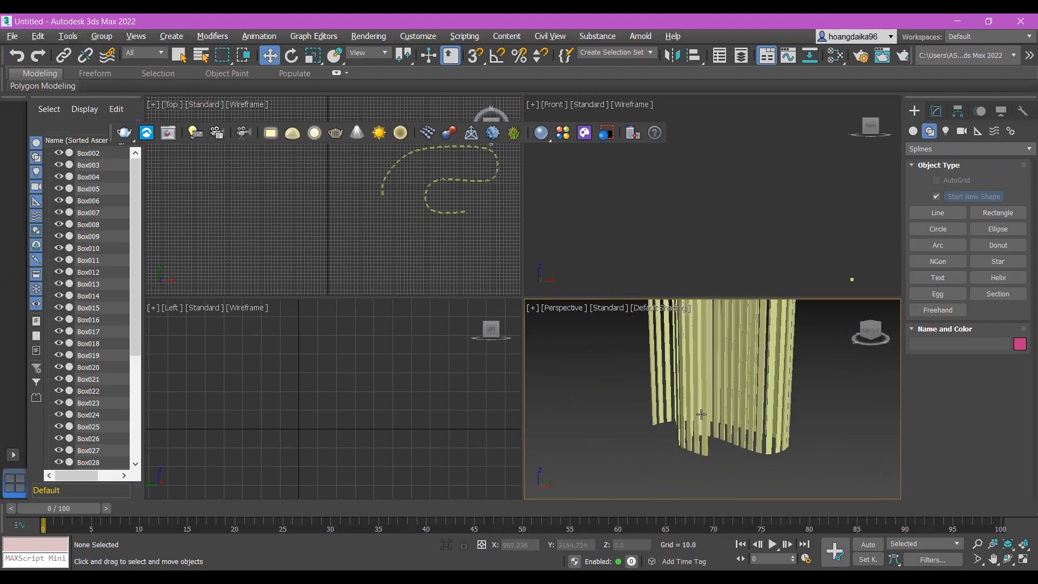
{"action": "scroll", "coordinate": [497, 219], "scroll_direction": "down", "scroll_amount": 4}
{"action": "scroll", "coordinate": [725, 232], "scroll_direction": "up", "scroll_amount": 2}
{"action": "middle_click_drag", "start_coordinate": [725, 232], "coordinate": [688, 278]}
{"action": "scroll", "coordinate": [700, 268], "scroll_direction": "up", "scroll_amount": 1}
{"action": "middle_click_drag", "start_coordinate": [468, 240], "coordinate": [423, 269]}
{"action": "scroll", "coordinate": [428, 245], "scroll_direction": "up", "scroll_amount": 3}
{"action": "scroll", "coordinate": [397, 232], "scroll_direction": "up", "scroll_amount": 1}
{"action": "middle_click_drag", "start_coordinate": [406, 224], "coordinate": [397, 256]}
{"action": "scroll", "coordinate": [419, 235], "scroll_direction": "up", "scroll_amount": 1}
{"action": "scroll", "coordinate": [416, 230], "scroll_direction": "down", "scroll_amount": 1}
{"action": "scroll", "coordinate": [421, 241], "scroll_direction": "up", "scroll_amount": 1}
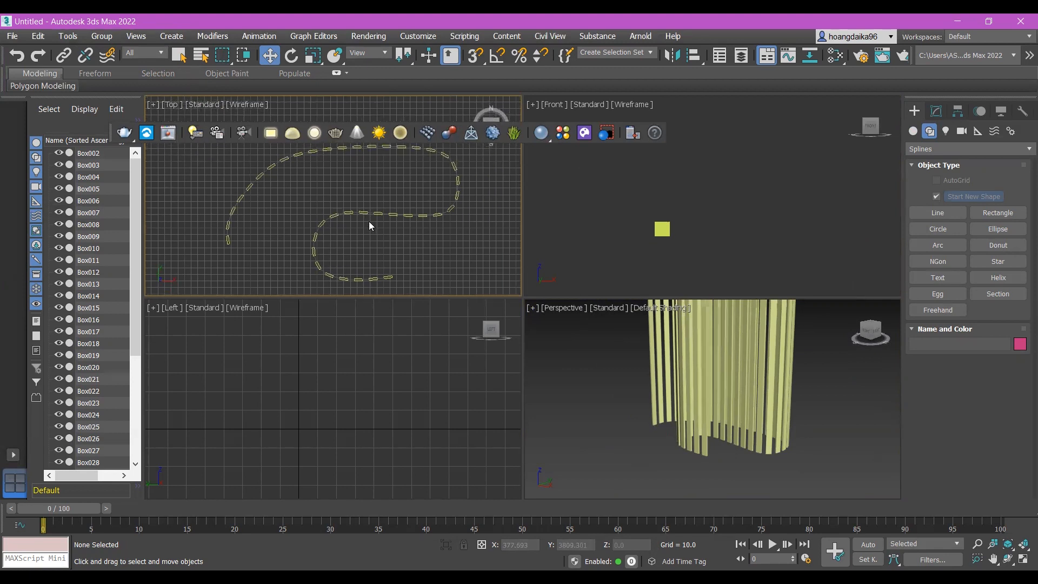
{"action": "left_click", "coordinate": [938, 213]}
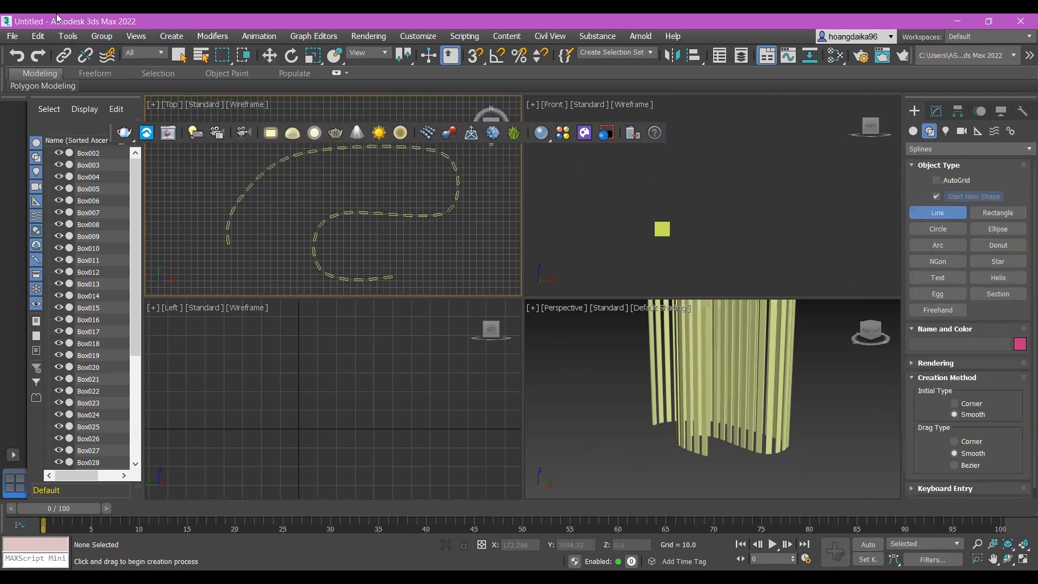
{"action": "scroll", "coordinate": [365, 214], "scroll_direction": "up", "scroll_amount": 1}
{"action": "left_click", "coordinate": [318, 192]}
{"action": "left_click", "coordinate": [396, 196]}
{"action": "left_click", "coordinate": [411, 238]}
{"action": "left_click", "coordinate": [362, 237]}
{"action": "left_click", "coordinate": [331, 237]}
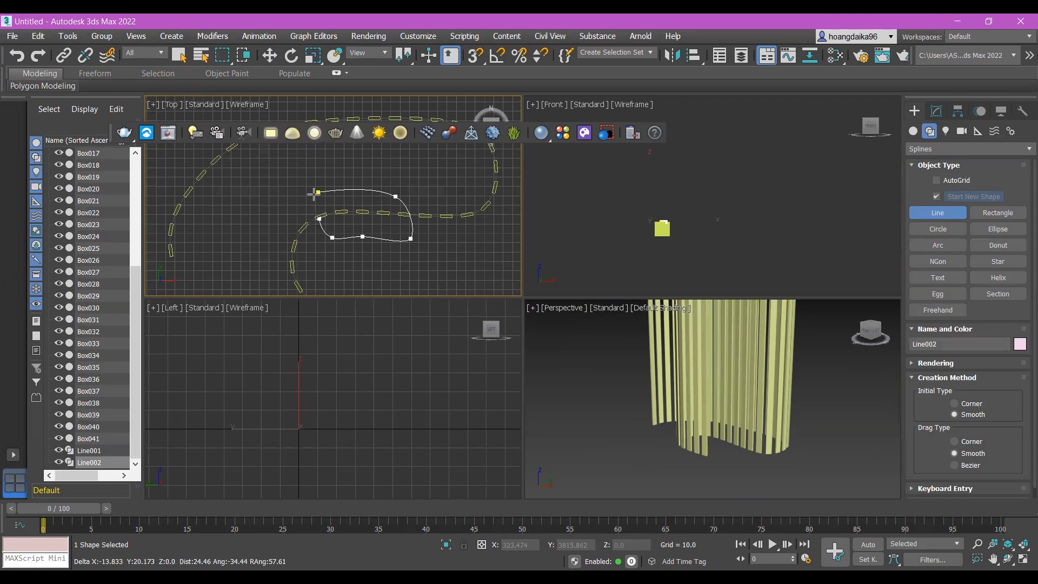
{"action": "left_click", "coordinate": [308, 213]}
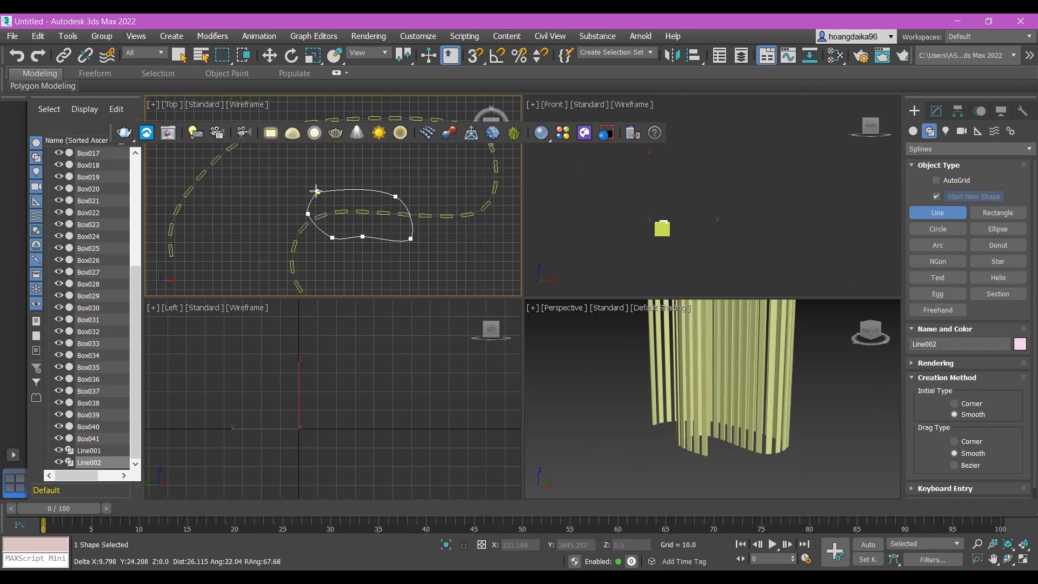
{"action": "left_click", "coordinate": [317, 191]}
{"action": "left_click", "coordinate": [492, 308]}
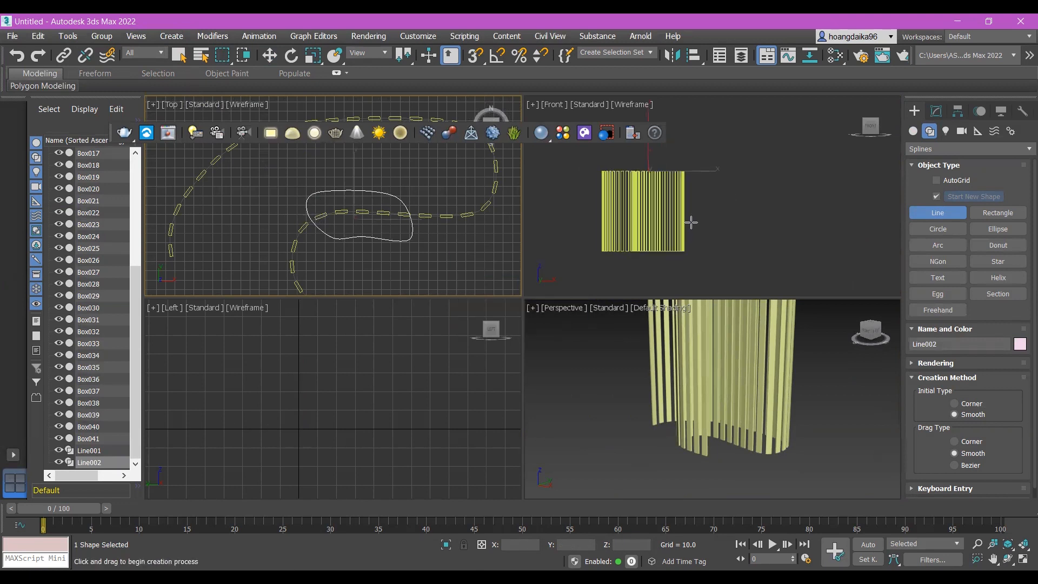
{"action": "right_click", "coordinate": [729, 238]}
{"action": "key", "text": "Delete"}
Draw a closed, smooth five-point spline over the middle of the slats in the Front viewport.
{"action": "scroll", "coordinate": [655, 217], "scroll_direction": "up", "scroll_amount": 3}
{"action": "left_click", "coordinate": [588, 196]}
{"action": "left_click", "coordinate": [639, 180]}
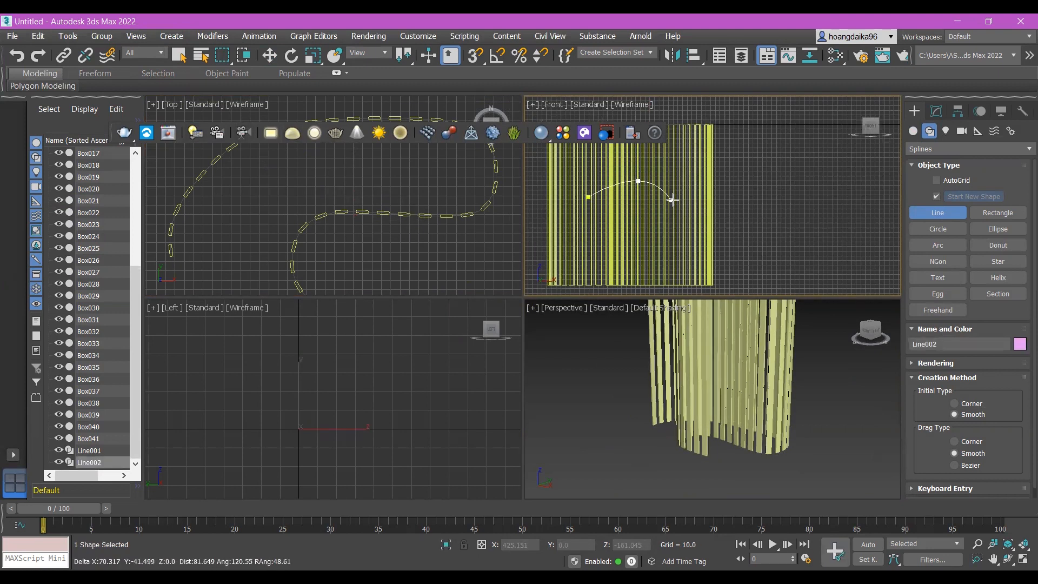
{"action": "left_click", "coordinate": [663, 196]}
{"action": "left_click", "coordinate": [624, 210]}
{"action": "left_click", "coordinate": [600, 215]}
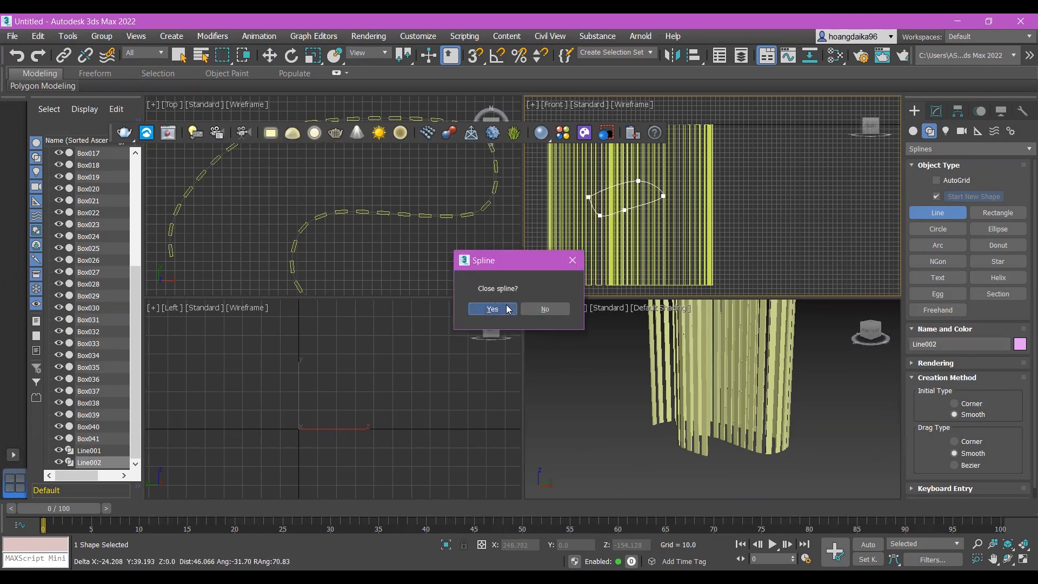
{"action": "left_click", "coordinate": [493, 310]}
Add an Extrude modifier to the closed spline with an amount of 22.5.
{"action": "scroll", "coordinate": [643, 204], "scroll_direction": "up", "scroll_amount": 3}
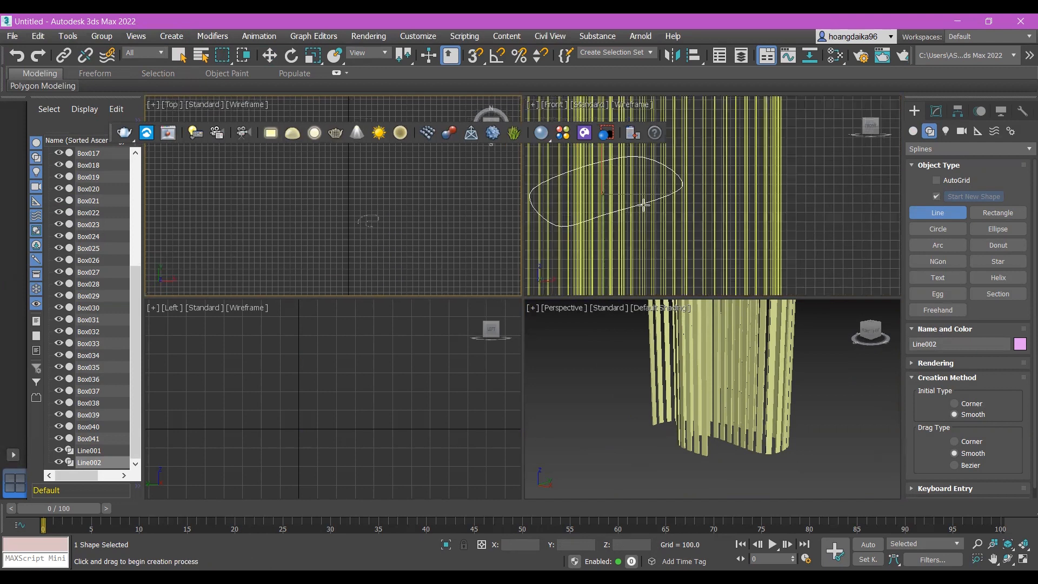
{"action": "scroll", "coordinate": [737, 338], "scroll_direction": "down", "scroll_amount": 6}
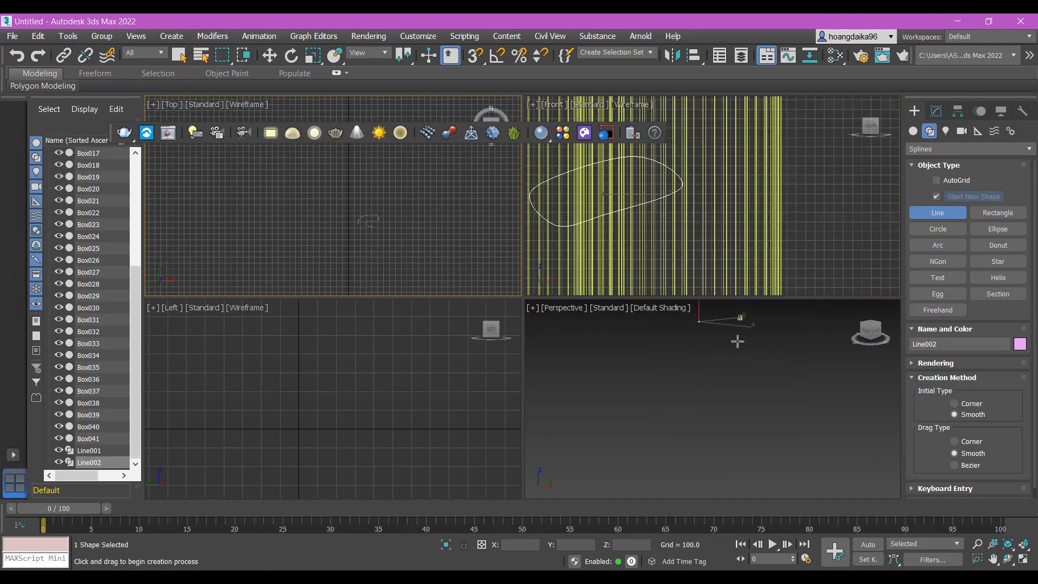
{"action": "middle_click_drag", "start_coordinate": [737, 338], "coordinate": [748, 324]}
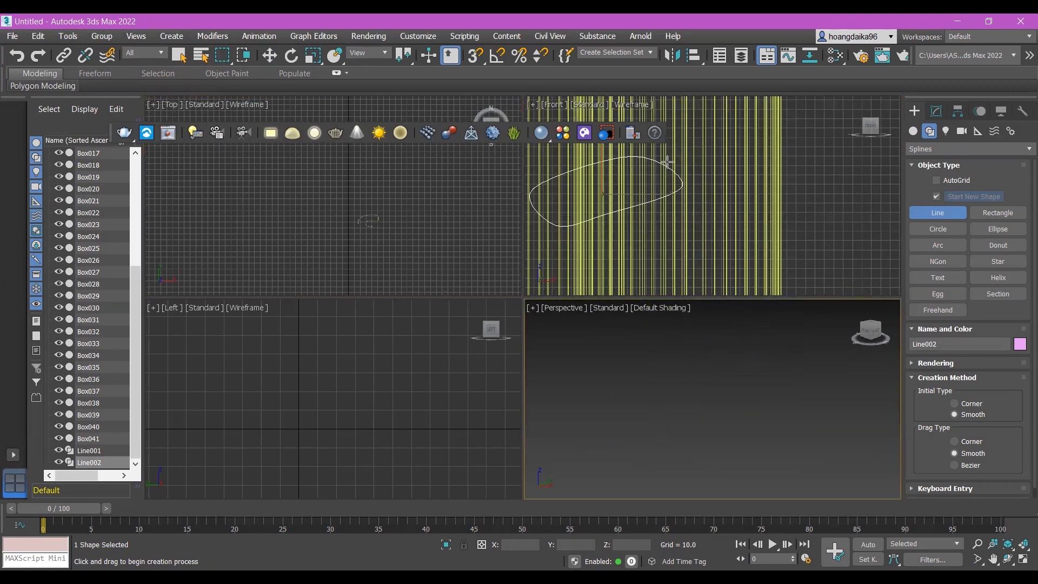
{"action": "scroll", "coordinate": [669, 162], "scroll_direction": "down", "scroll_amount": 3}
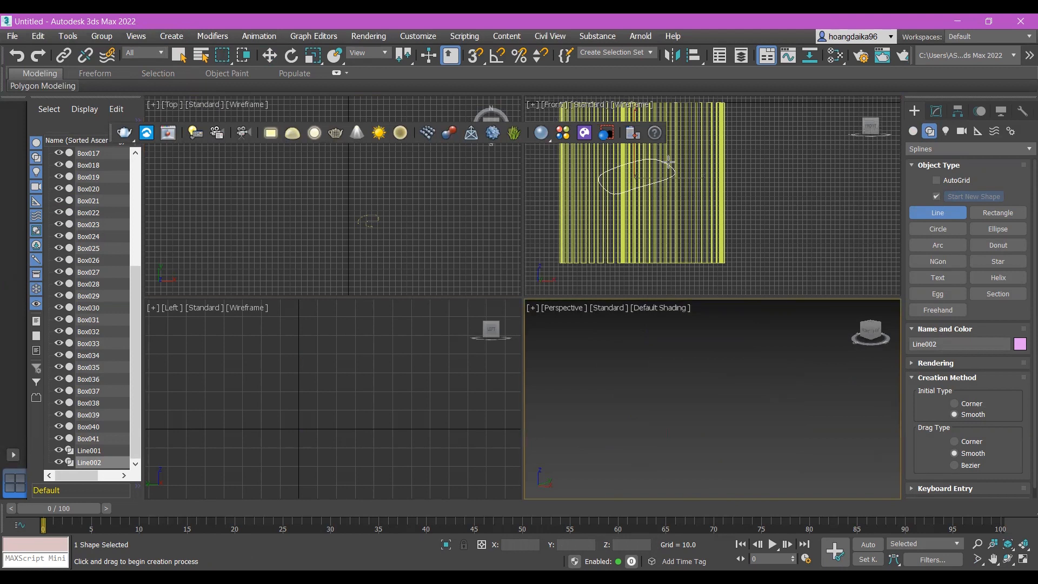
{"action": "left_click", "coordinate": [939, 149]}
{"action": "left_click", "coordinate": [934, 112]}
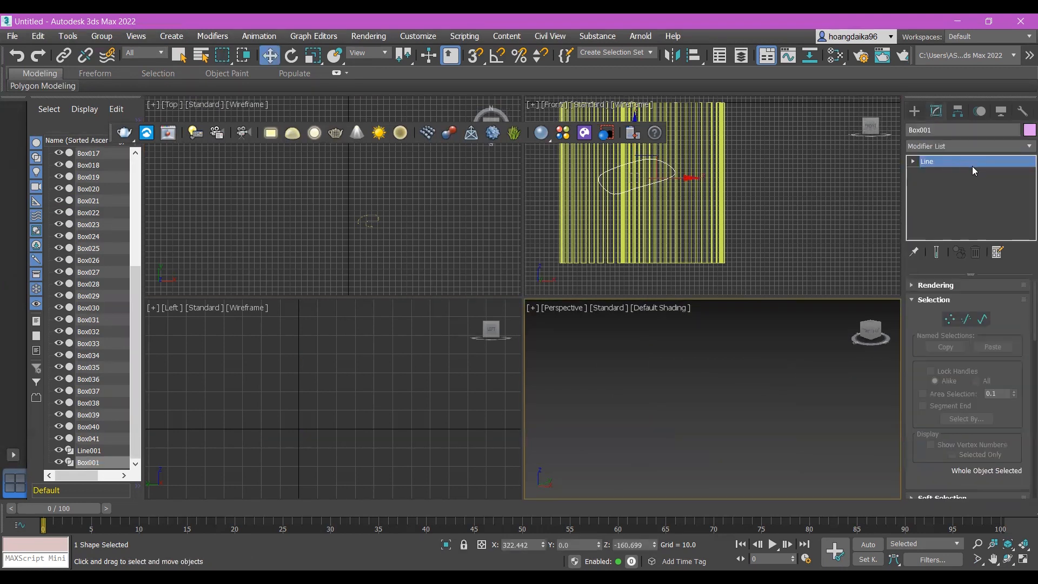
{"action": "left_click", "coordinate": [954, 147]}
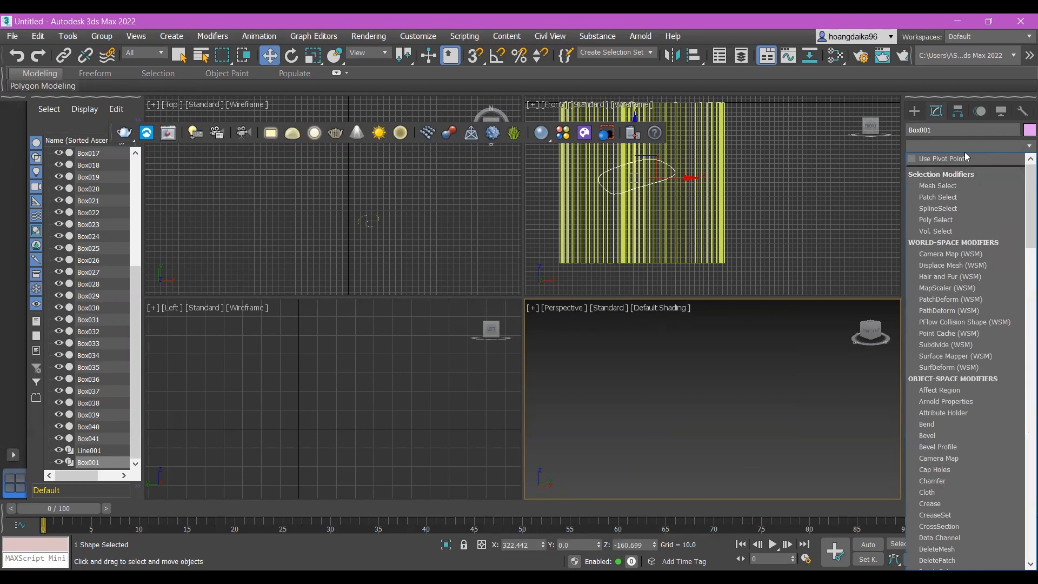
{"action": "scroll", "coordinate": [957, 172], "scroll_direction": "down", "scroll_amount": 5}
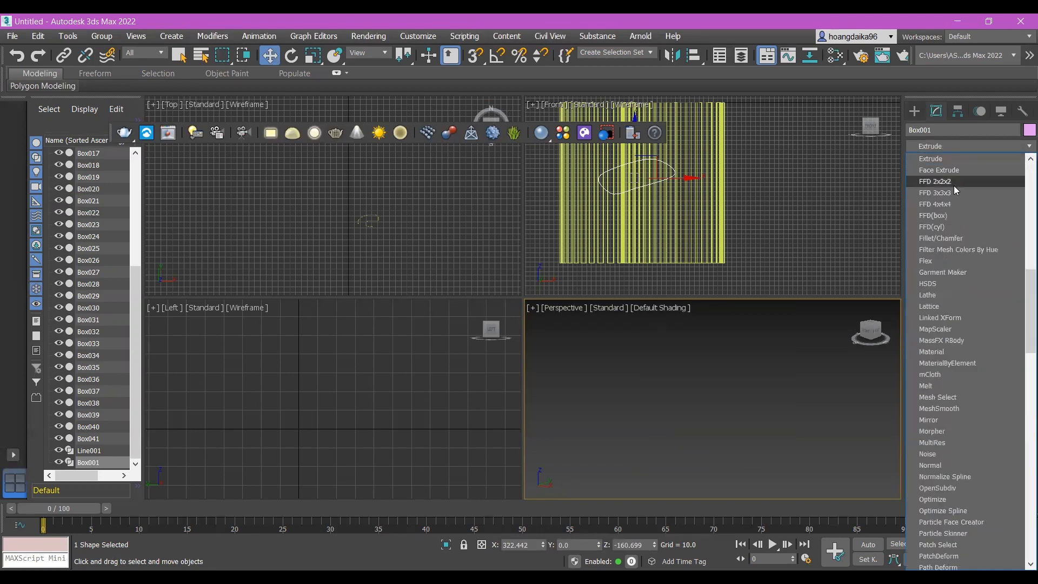
{"action": "left_click", "coordinate": [958, 158]}
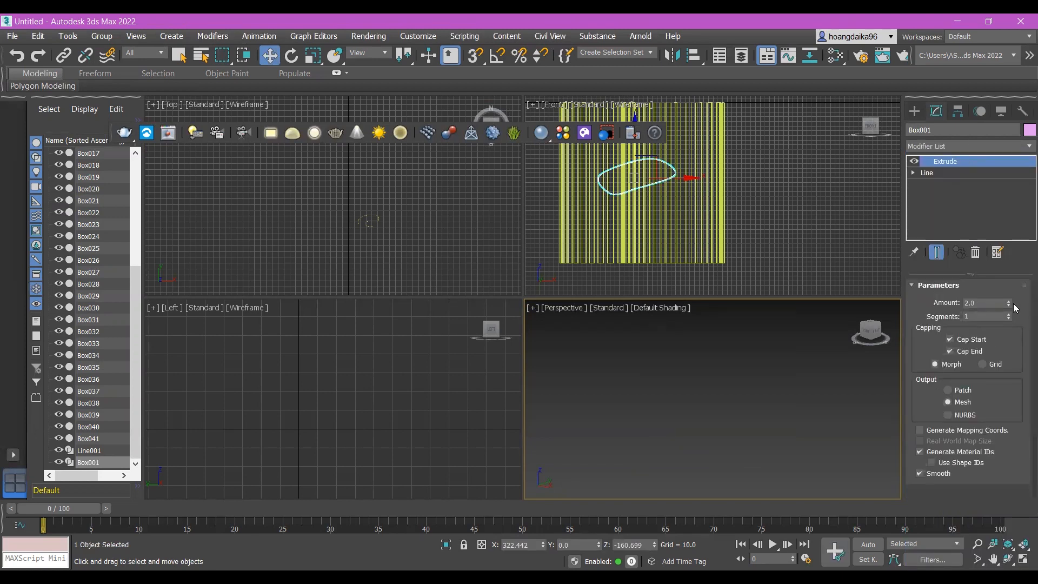
{"action": "left_click_drag", "start_coordinate": [1009, 304], "coordinate": [1011, 280]}
Select the extruded shape and move it along Y toward the slats in the Top viewport, to about Y 137.
{"action": "scroll", "coordinate": [392, 236], "scroll_direction": "up", "scroll_amount": 6}
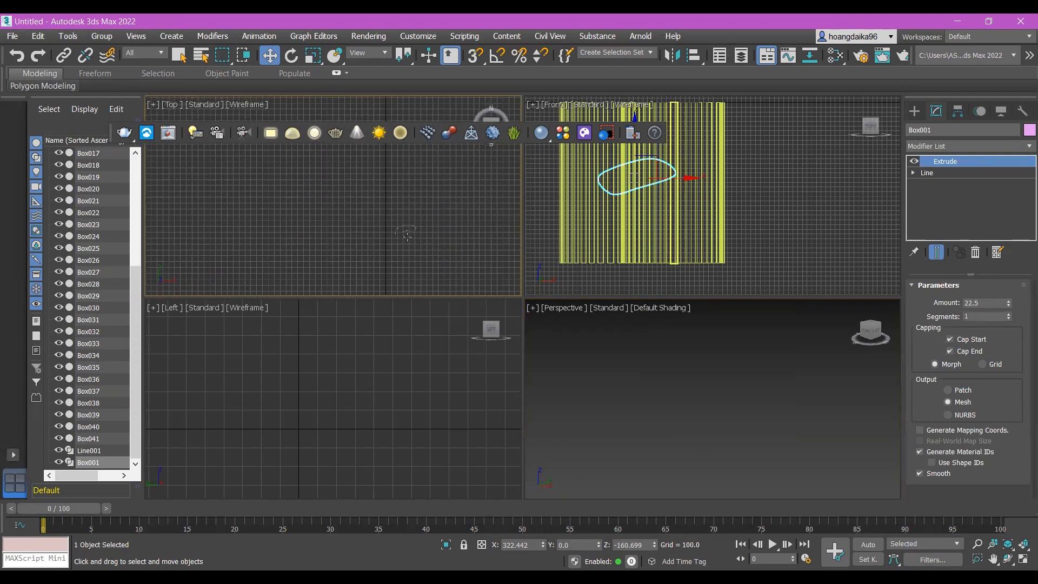
{"action": "scroll", "coordinate": [438, 248], "scroll_direction": "up", "scroll_amount": 5}
{"action": "left_click", "coordinate": [785, 206]}
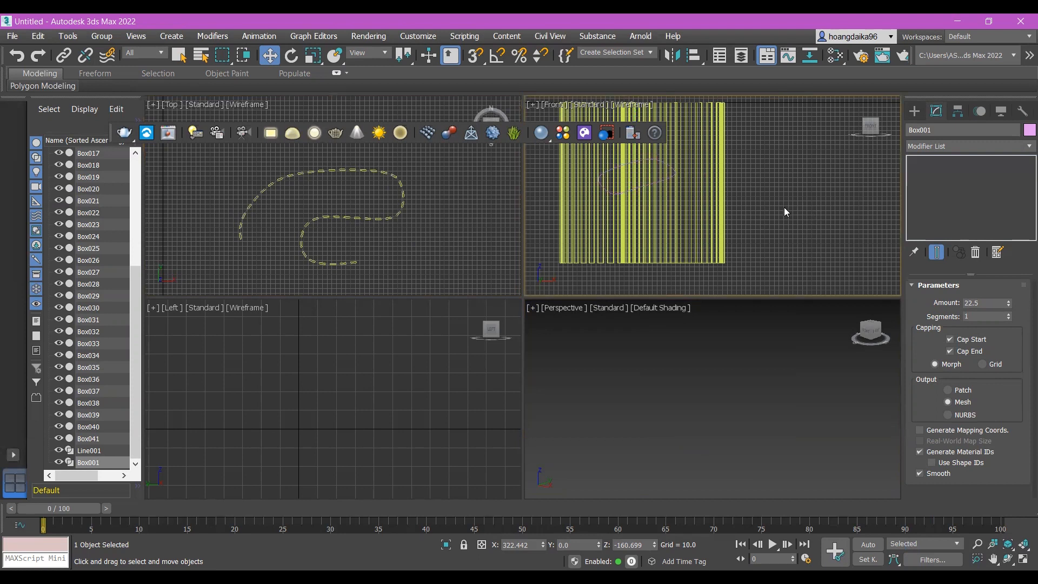
{"action": "right_click", "coordinate": [816, 232]}
{"action": "left_click", "coordinate": [671, 172]}
{"action": "scroll", "coordinate": [671, 174], "scroll_direction": "down", "scroll_amount": 4}
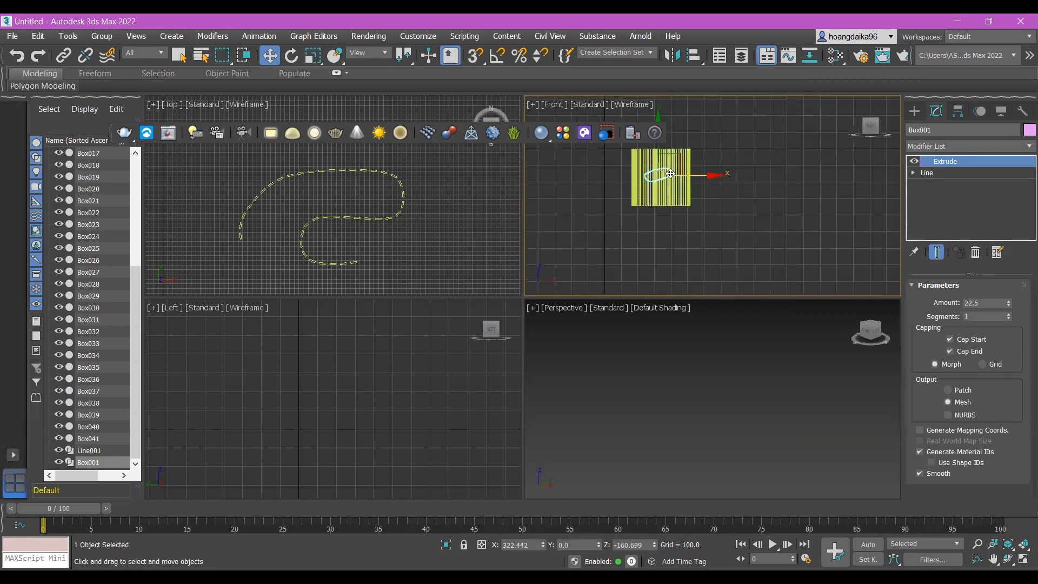
{"action": "scroll", "coordinate": [369, 244], "scroll_direction": "down", "scroll_amount": 5}
{"action": "scroll", "coordinate": [369, 244], "scroll_direction": "down", "scroll_amount": 3}
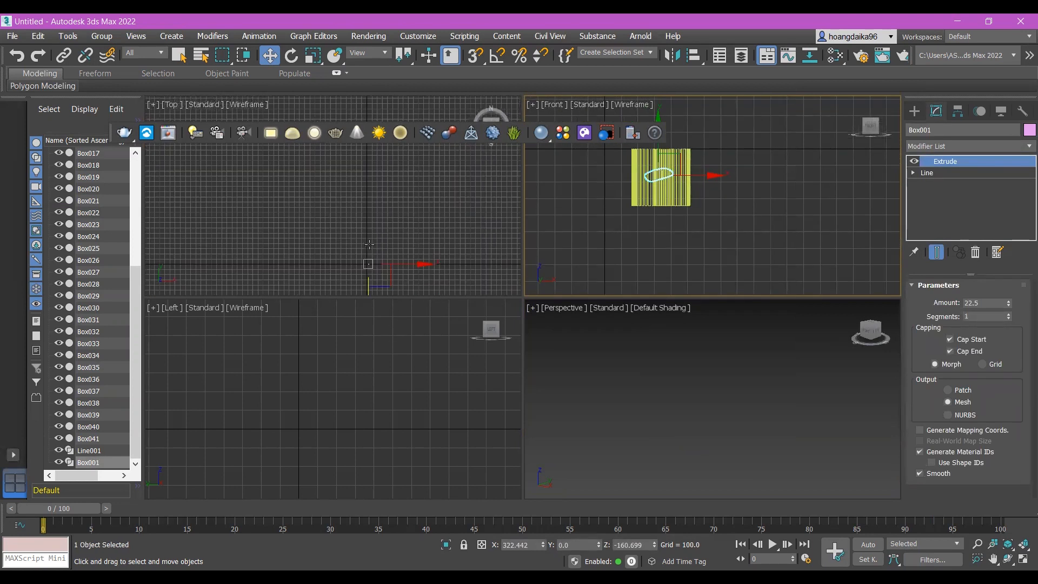
{"action": "scroll", "coordinate": [373, 274], "scroll_direction": "up", "scroll_amount": 7}
{"action": "middle_click_drag", "start_coordinate": [395, 248], "coordinate": [421, 290]}
{"action": "scroll", "coordinate": [380, 254], "scroll_direction": "up", "scroll_amount": 6}
{"action": "scroll", "coordinate": [407, 258], "scroll_direction": "up", "scroll_amount": 5}
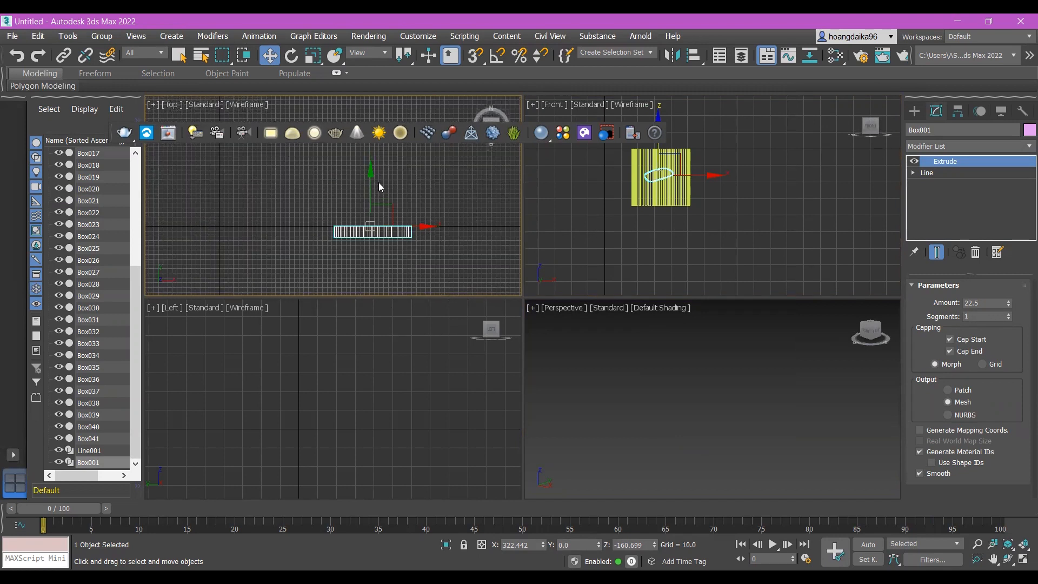
{"action": "left_click_drag", "start_coordinate": [370, 169], "coordinate": [371, 103]}
{"action": "scroll", "coordinate": [404, 207], "scroll_direction": "down", "scroll_amount": 10}
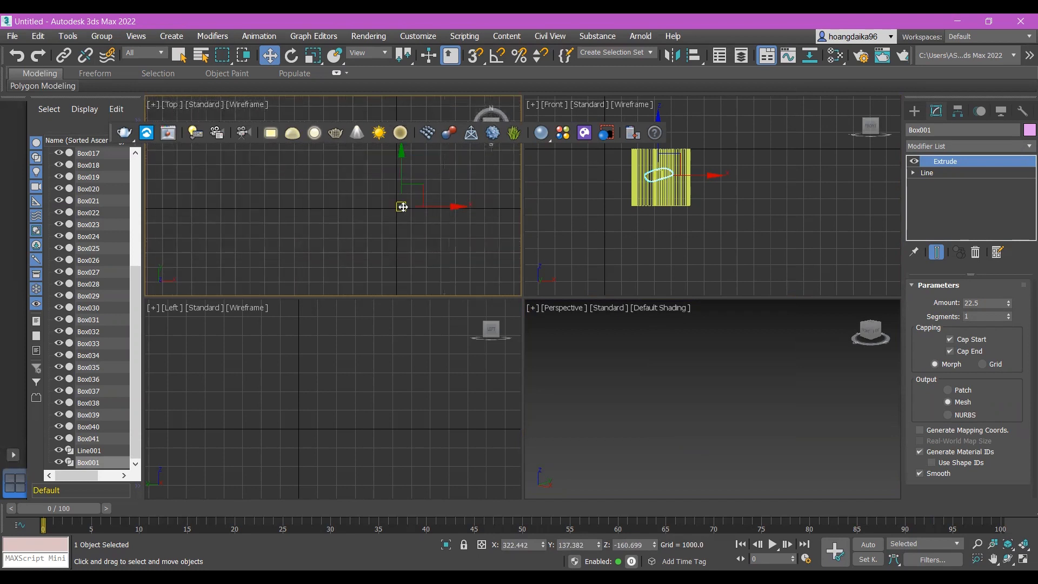
Move the extruded shape farther along Y, close to the curved slat row, at about Y 3337.
{"action": "scroll", "coordinate": [403, 207], "scroll_direction": "down", "scroll_amount": 3}
{"action": "scroll", "coordinate": [405, 209], "scroll_direction": "up", "scroll_amount": 5}
{"action": "middle_click_drag", "start_coordinate": [400, 150], "coordinate": [410, 206]}
{"action": "scroll", "coordinate": [424, 275], "scroll_direction": "up", "scroll_amount": 3}
{"action": "scroll", "coordinate": [405, 254], "scroll_direction": "up", "scroll_amount": 6}
{"action": "middle_click_drag", "start_coordinate": [408, 258], "coordinate": [451, 189]}
{"action": "left_click_drag", "start_coordinate": [336, 233], "coordinate": [339, 141]}
{"action": "middle_click_drag", "start_coordinate": [405, 167], "coordinate": [346, 213]}
{"action": "scroll", "coordinate": [346, 239], "scroll_direction": "up", "scroll_amount": 3}
{"action": "scroll", "coordinate": [342, 240], "scroll_direction": "up", "scroll_amount": 2}
{"action": "left_click_drag", "start_coordinate": [347, 260], "coordinate": [351, 145]}
{"action": "middle_click_drag", "start_coordinate": [331, 182], "coordinate": [356, 249]}
{"action": "scroll", "coordinate": [349, 213], "scroll_direction": "up", "scroll_amount": 2}
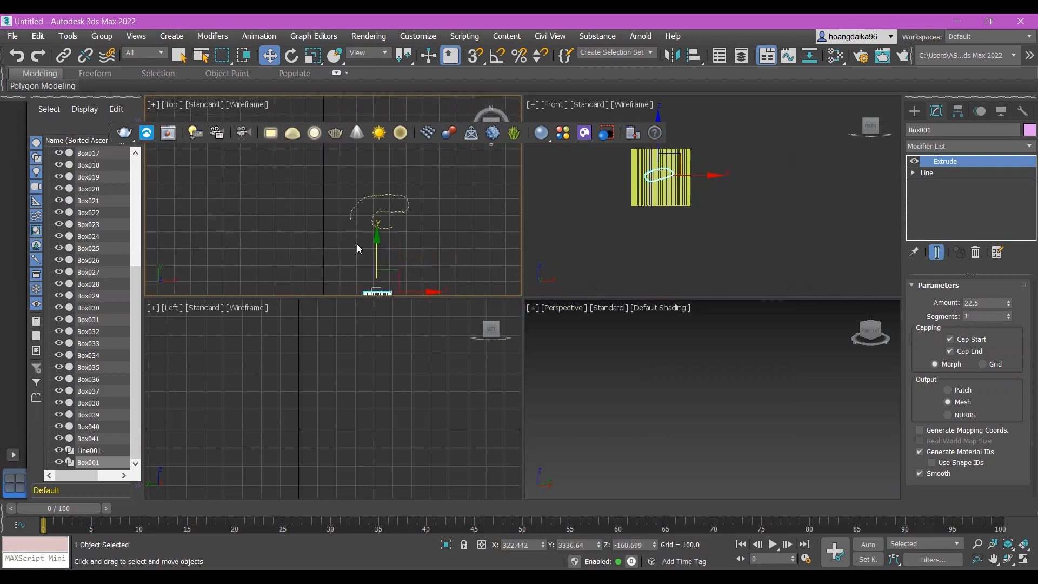
Position the extruded shape along Y over the middle run of slats and shift it about 117 along positive X.
{"action": "left_click_drag", "start_coordinate": [376, 236], "coordinate": [376, 155]}
{"action": "scroll", "coordinate": [402, 224], "scroll_direction": "up", "scroll_amount": 5}
{"action": "scroll", "coordinate": [401, 225], "scroll_direction": "up", "scroll_amount": 2}
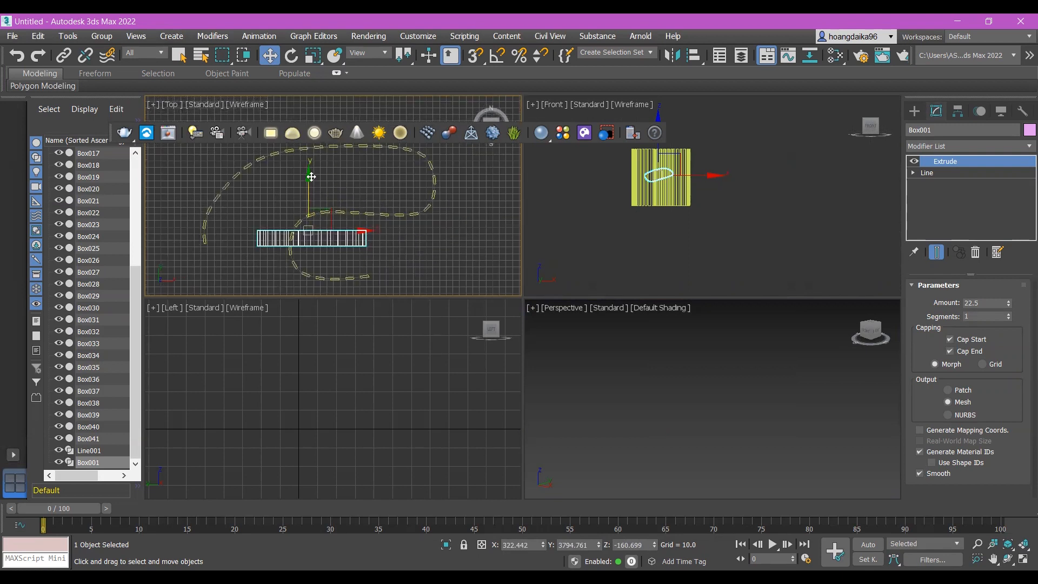
{"action": "mouse_move", "coordinate": [331, 147]}
{"action": "left_mouse_down"}
{"action": "mouse_move", "coordinate": [329, 176]}
{"action": "mouse_move", "coordinate": [313, 153]}
{"action": "left_mouse_up"}
{"action": "left_click", "coordinate": [321, 239]}
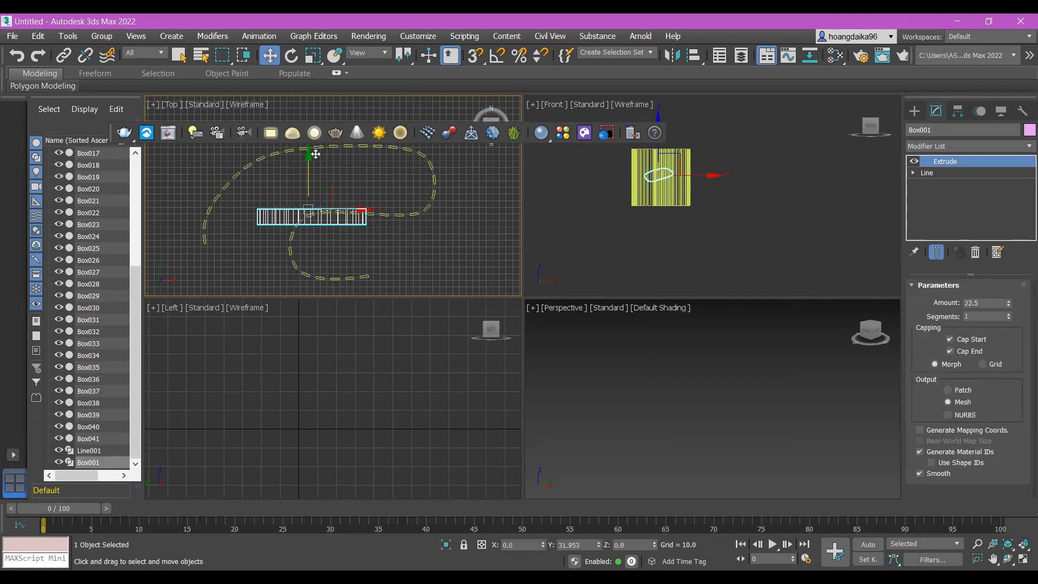
{"action": "left_click", "coordinate": [361, 190]}
{"action": "left_click", "coordinate": [300, 208]}
{"action": "left_click_drag", "start_coordinate": [275, 209], "coordinate": [274, 205]}
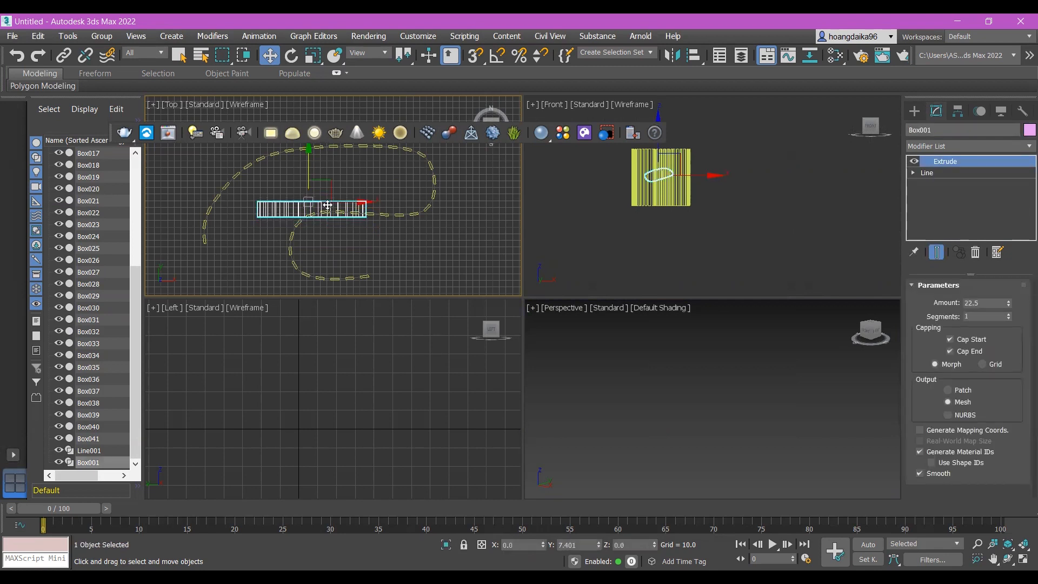
{"action": "left_click_drag", "start_coordinate": [365, 201], "coordinate": [442, 200]}
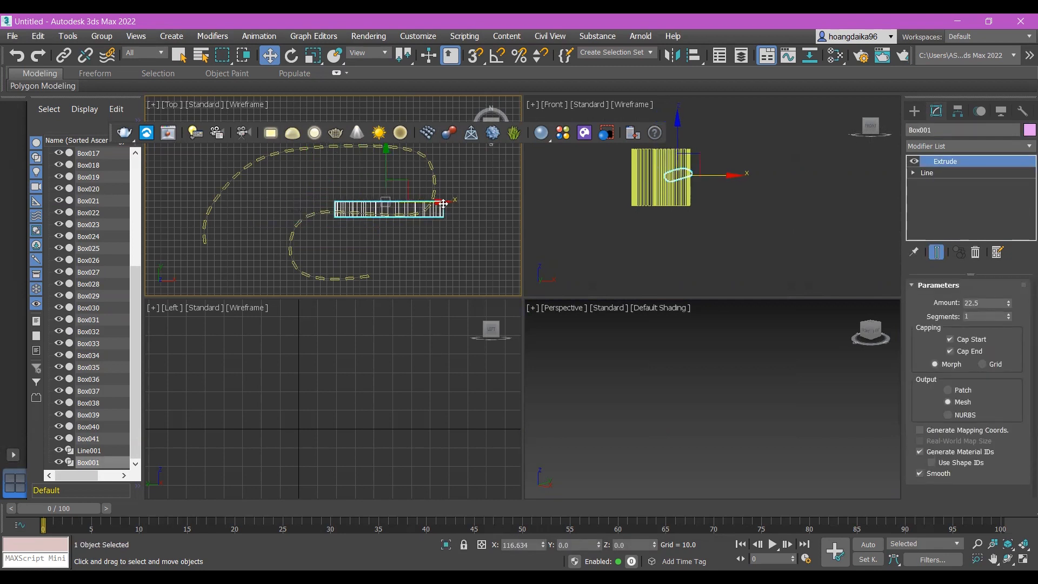
Nudge the extruded shape along Y so it straddles the middle run of slats, at about Y 3832.
{"action": "left_click_drag", "start_coordinate": [385, 152], "coordinate": [385, 156]}
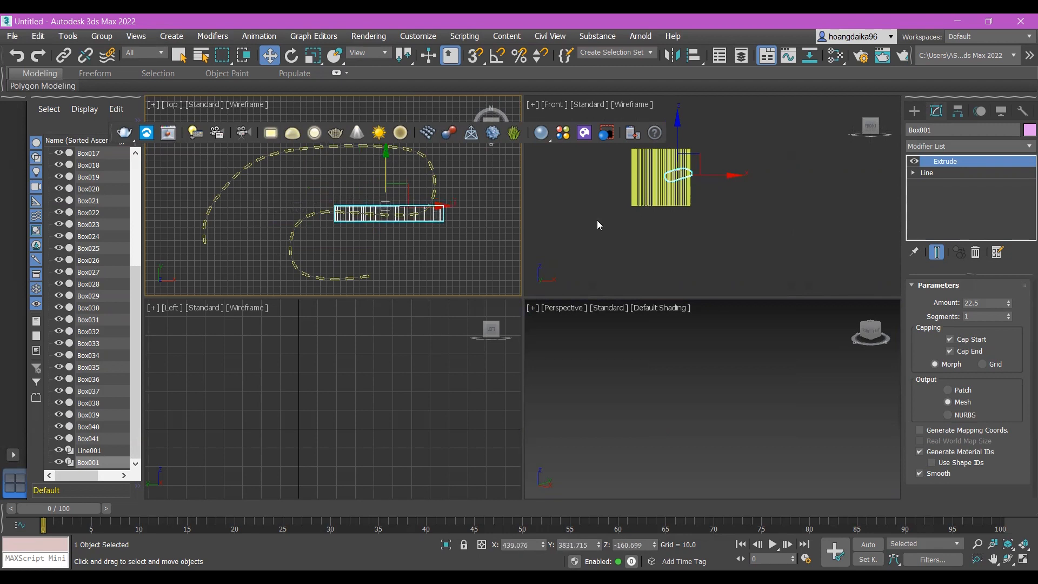
{"action": "left_click", "coordinate": [424, 254]}
{"action": "left_click", "coordinate": [429, 212]}
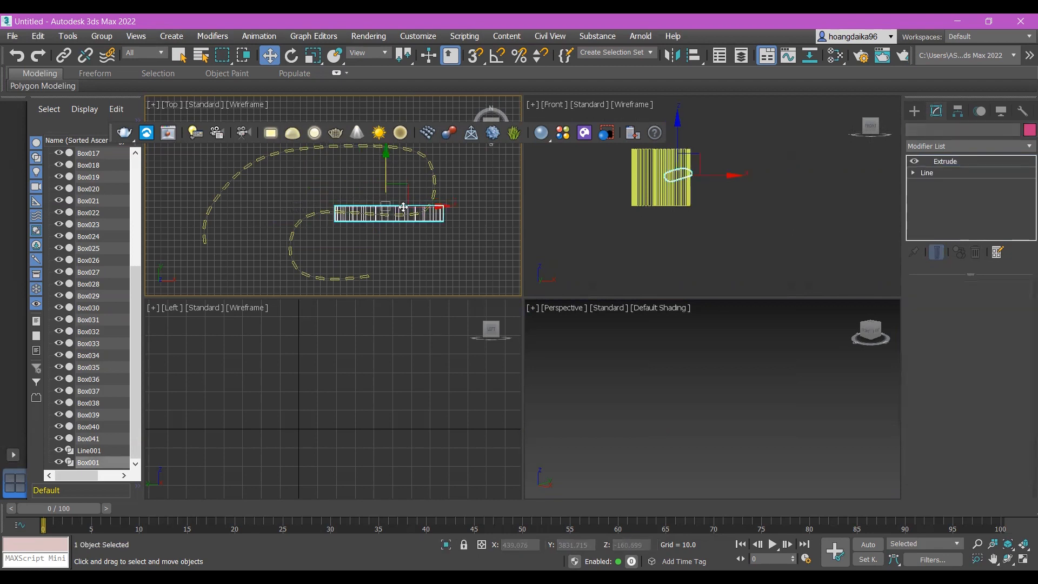
Clone the extruded shape along Y in the Top viewport onto the upper run of slats, at about Y 3926.
{"action": "middle_click_drag", "start_coordinate": [441, 190], "coordinate": [460, 203]}
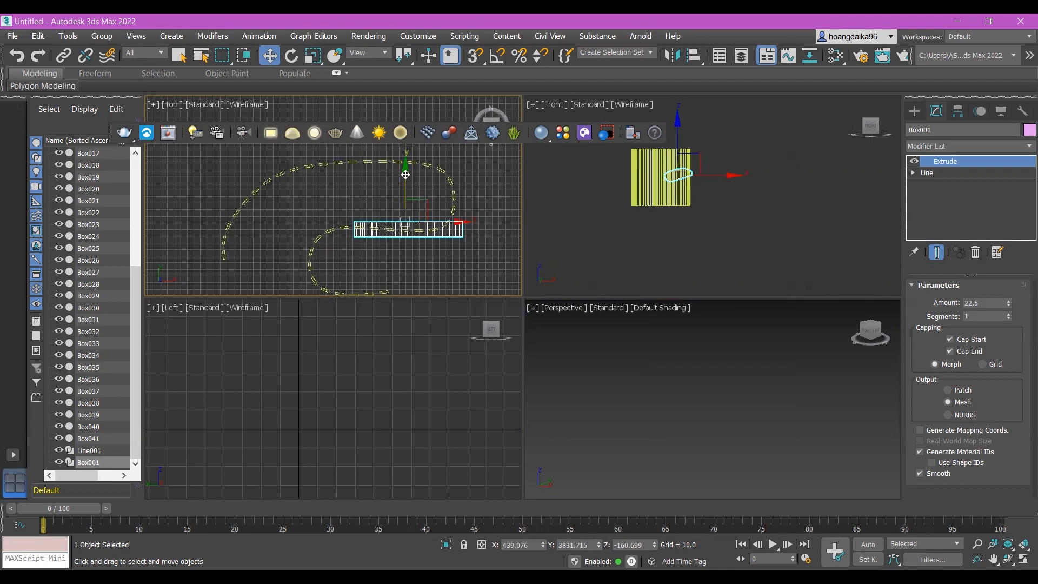
{"action": "left_click", "coordinate": [411, 163], "text": "ctrl"}
{"action": "left_click", "coordinate": [445, 210]}
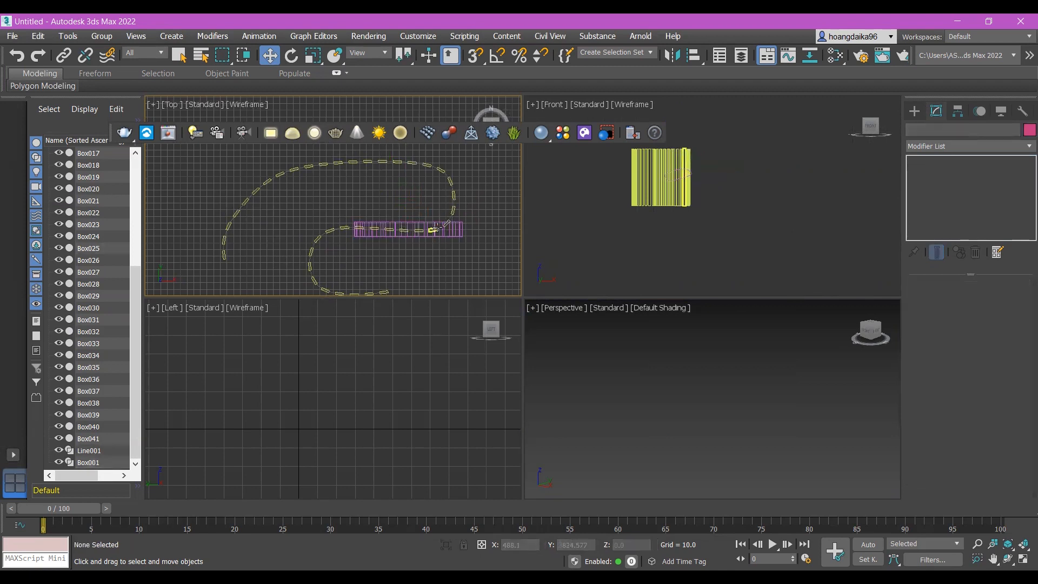
{"action": "left_click", "coordinate": [435, 230]}
{"action": "left_click", "coordinate": [442, 233]}
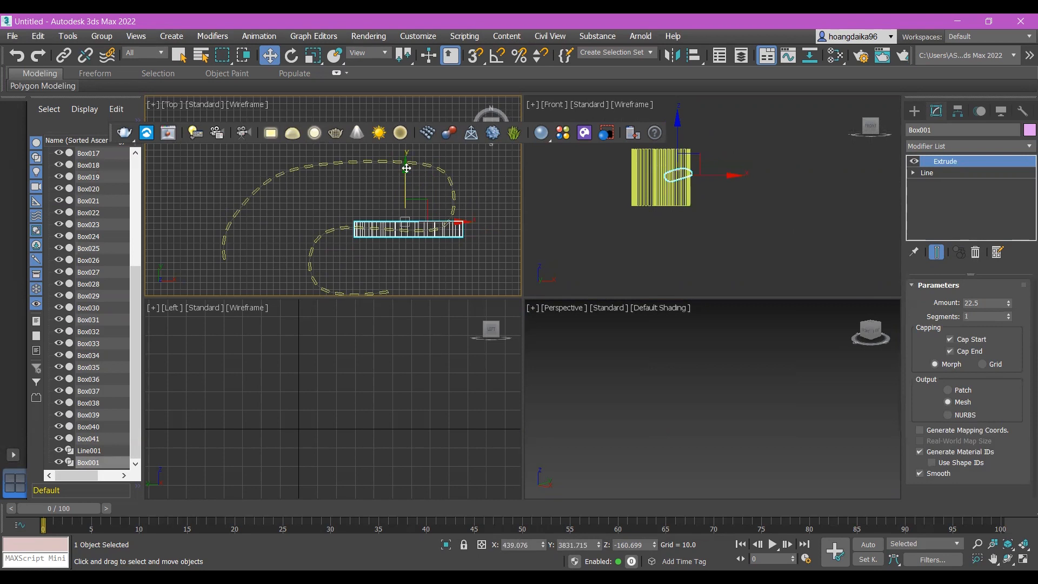
{"action": "mouse_move", "coordinate": [407, 169]}
{"action": "left_mouse_down", "text": "shift"}
{"action": "mouse_move", "coordinate": [418, 103]}
{"action": "mouse_move", "coordinate": [423, 111]}
{"action": "left_mouse_up", "text": "shift"}
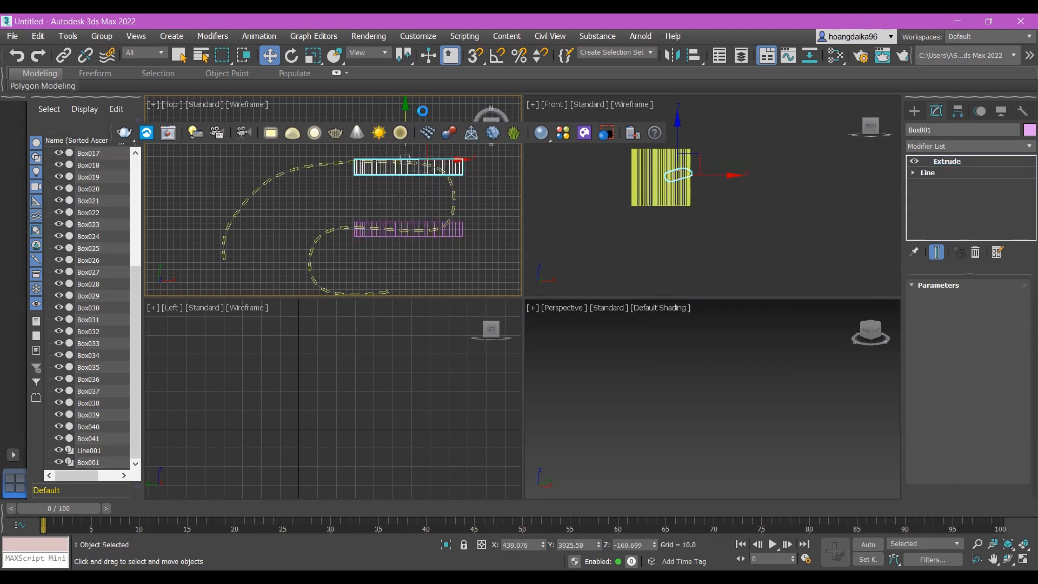
{"action": "left_click", "coordinate": [535, 361]}
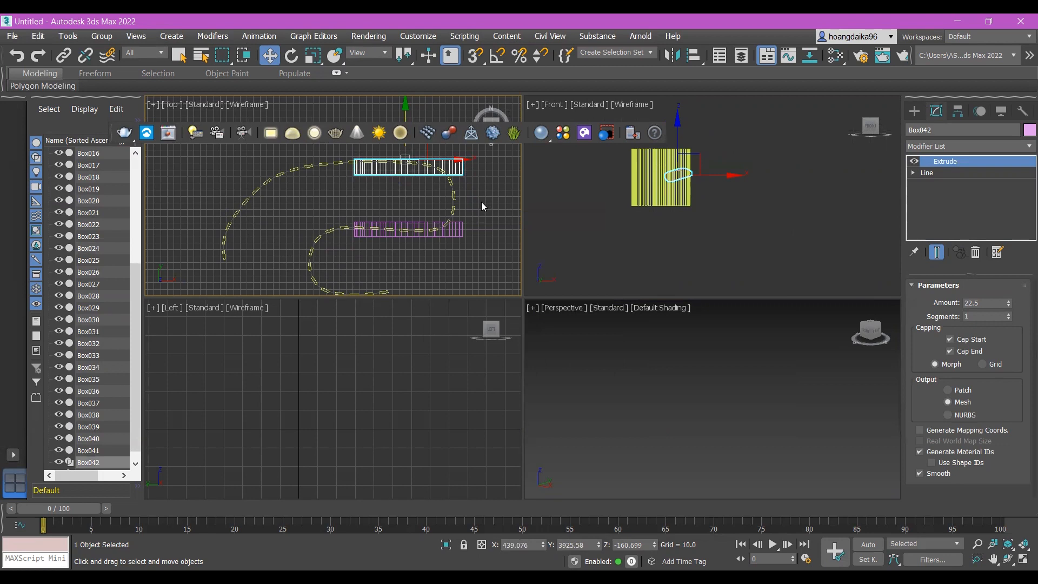
Move the cloned shape over the upper run of slats, to about X 350 and Y 3935, and deselect it.
{"action": "left_click", "coordinate": [481, 202]}
{"action": "scroll", "coordinate": [399, 232], "scroll_direction": "up", "scroll_amount": 5}
{"action": "left_click", "coordinate": [398, 204]}
{"action": "scroll", "coordinate": [303, 262], "scroll_direction": "down", "scroll_amount": 5}
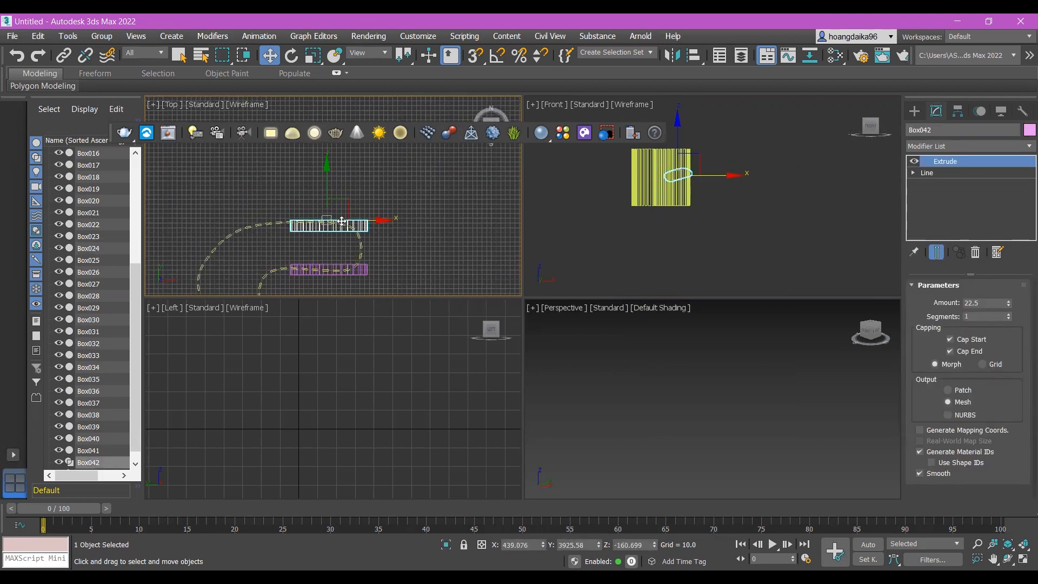
{"action": "left_click_drag", "start_coordinate": [341, 221], "coordinate": [300, 217]}
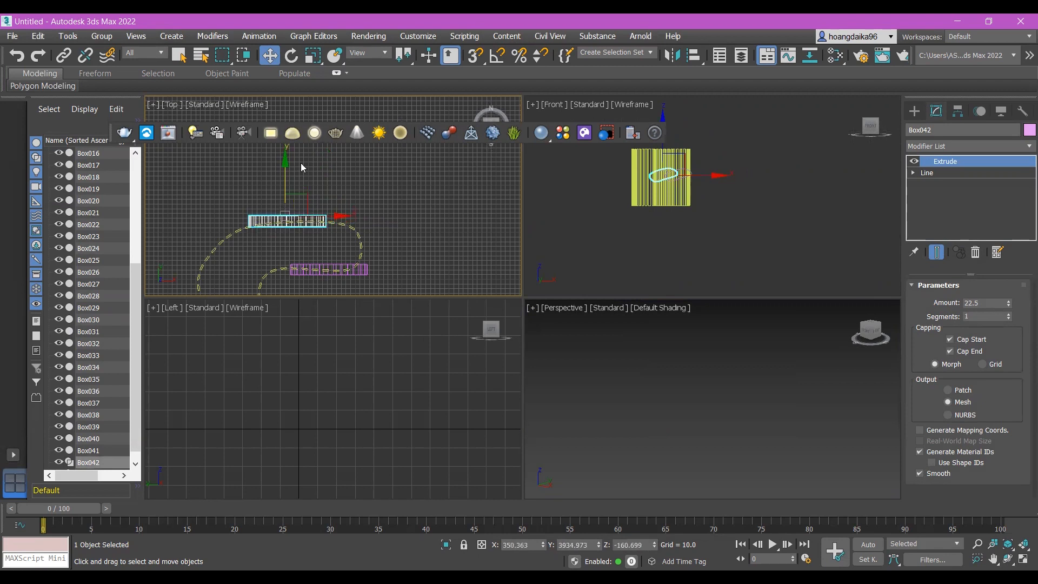
{"action": "left_click", "coordinate": [426, 235]}
Examine in the Perspective viewport how the extruded shapes pass through the curved slat row.
{"action": "scroll", "coordinate": [405, 244], "scroll_direction": "up", "scroll_amount": 4}
{"action": "mouse_move", "coordinate": [703, 203]}
{"action": "middle_mouse_down"}
{"action": "mouse_move", "coordinate": [676, 213]}
{"action": "mouse_move", "coordinate": [686, 204]}
{"action": "middle_mouse_up"}
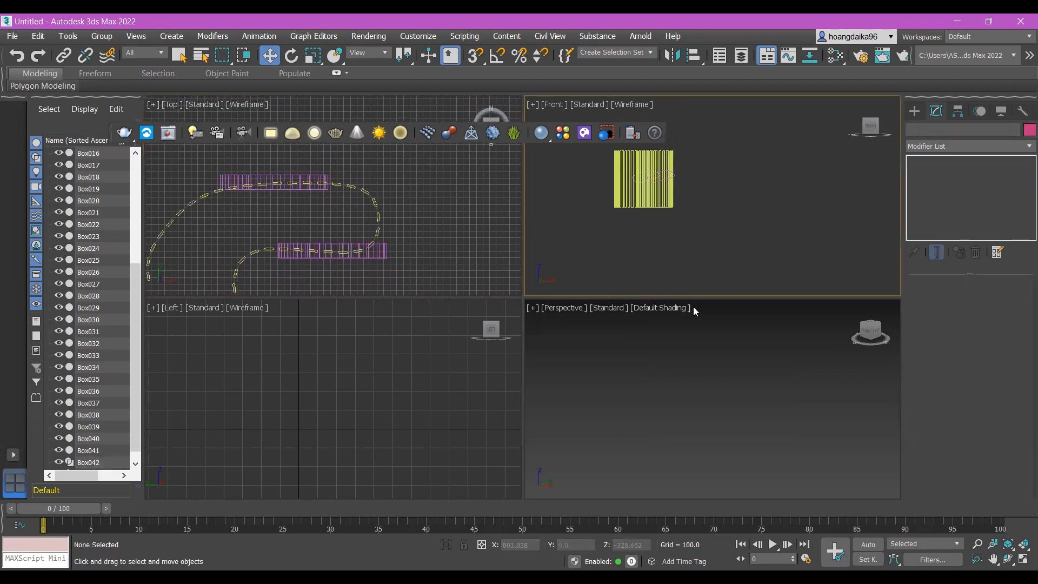
{"action": "scroll", "coordinate": [744, 420], "scroll_direction": "down", "scroll_amount": 5}
{"action": "scroll", "coordinate": [735, 406], "scroll_direction": "up", "scroll_amount": 3}
{"action": "scroll", "coordinate": [730, 419], "scroll_direction": "up", "scroll_amount": 4}
{"action": "middle_click_drag", "start_coordinate": [803, 417], "coordinate": [844, 414]}
{"action": "scroll", "coordinate": [649, 438], "scroll_direction": "up", "scroll_amount": 5}
{"action": "scroll", "coordinate": [820, 403], "scroll_direction": "down", "scroll_amount": 5}
{"action": "scroll", "coordinate": [857, 408], "scroll_direction": "up", "scroll_amount": 6}
Clone the extruded shape on the middle slat run along negative X, over the outer end of the curved row.
{"action": "middle_click_drag", "start_coordinate": [381, 243], "coordinate": [479, 204]}
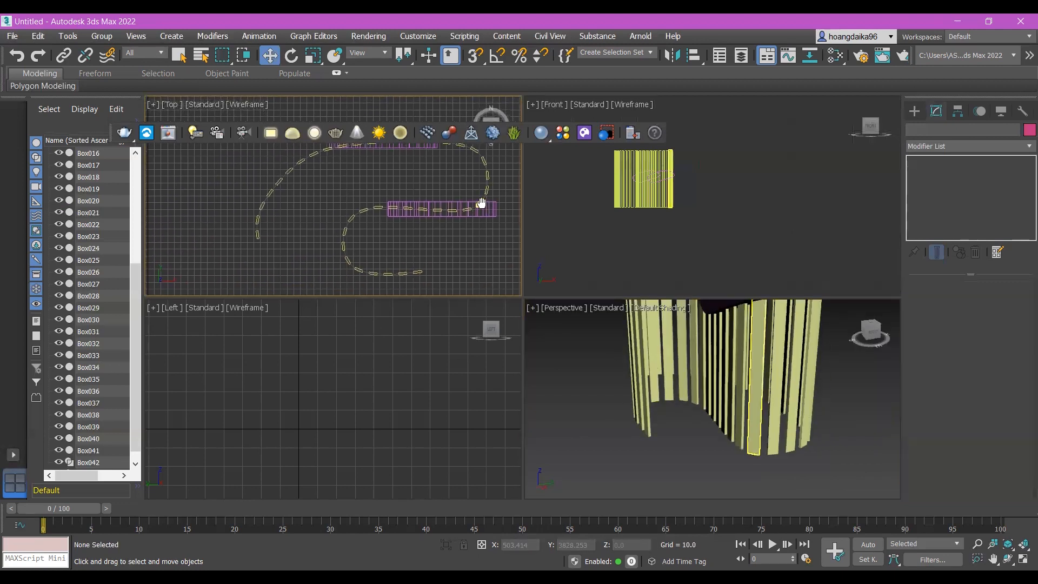
{"action": "left_click", "coordinate": [404, 216]}
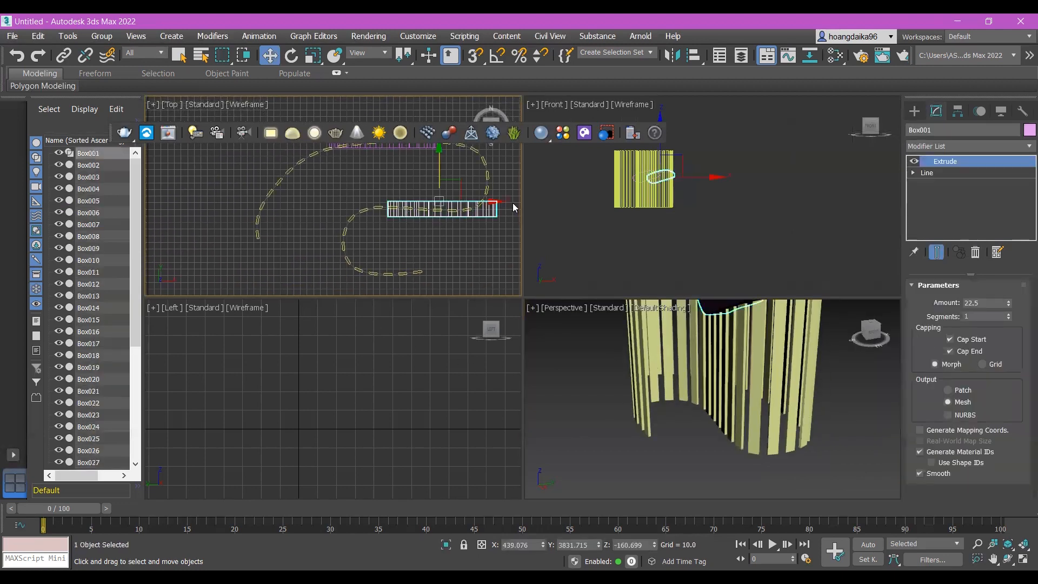
{"action": "left_click_drag", "start_coordinate": [497, 200], "coordinate": [321, 206], "text": "shift"}
{"action": "left_click", "coordinate": [521, 354]}
Rotate the new clone in the Top viewport so it lines up with the diagonal end run of slats.
{"action": "key", "text": "e"}
{"action": "left_click_drag", "start_coordinate": [311, 219], "coordinate": [331, 250]}
{"action": "middle_click_drag", "start_coordinate": [335, 251], "coordinate": [359, 285]}
Scale the rotated clone down along X and Y to fit the end run of slats, and deselect it.
{"action": "left_click", "coordinate": [317, 57]}
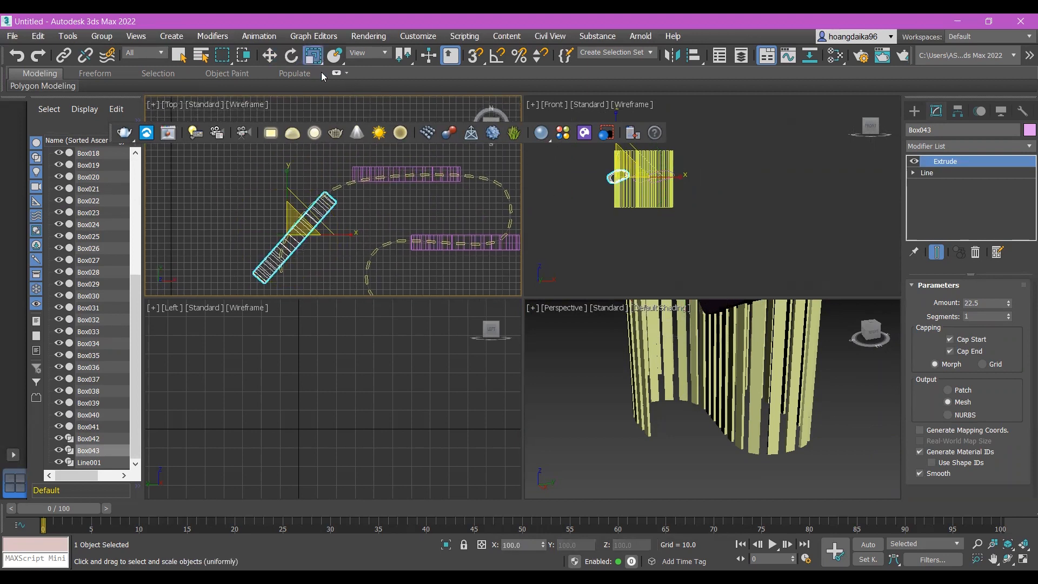
{"action": "left_click_drag", "start_coordinate": [335, 234], "coordinate": [300, 220]}
{"action": "left_click_drag", "start_coordinate": [287, 168], "coordinate": [283, 197]}
{"action": "left_click", "coordinate": [563, 119]}
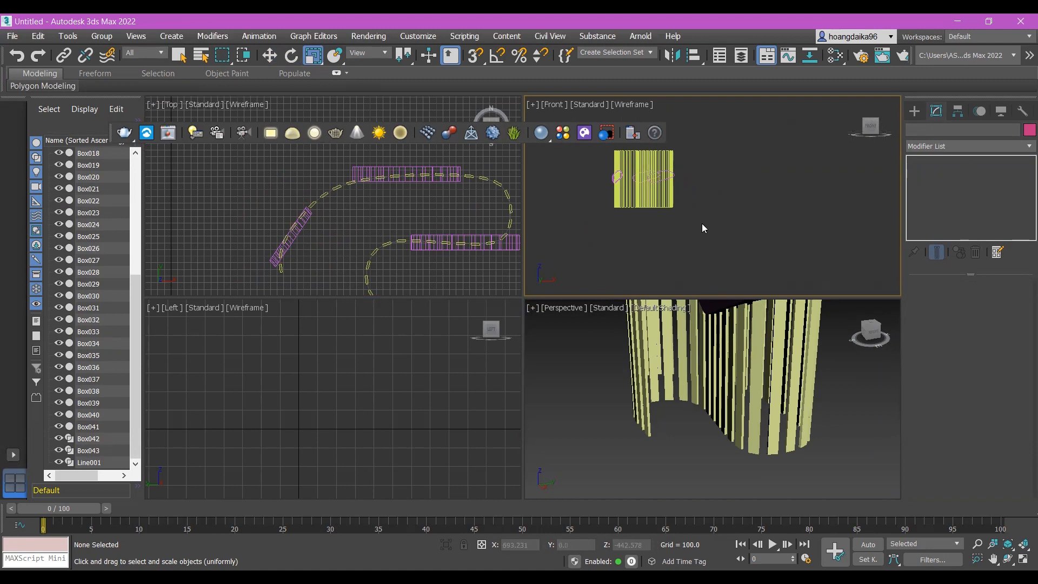
Maximize the Perspective viewport and examine where the extruded shapes cut through the slats.
{"action": "scroll", "coordinate": [700, 379], "scroll_direction": "down", "scroll_amount": 3}
{"action": "scroll", "coordinate": [699, 380], "scroll_direction": "up", "scroll_amount": 3}
{"action": "scroll", "coordinate": [700, 379], "scroll_direction": "down", "scroll_amount": 5}
{"action": "middle_click_drag", "start_coordinate": [669, 347], "coordinate": [611, 386]}
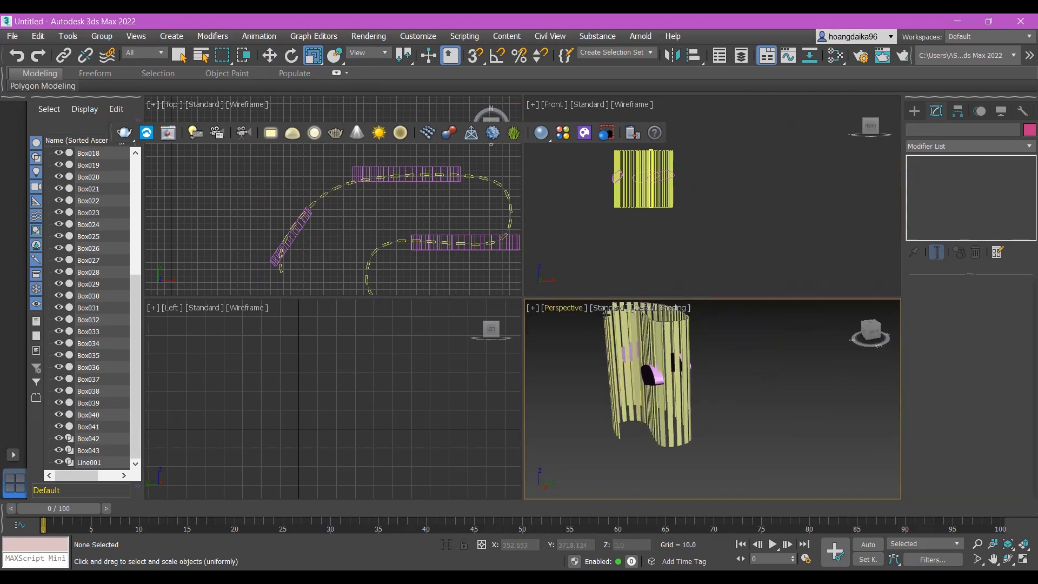
{"action": "left_click", "coordinate": [565, 308]}
{"action": "left_click", "coordinate": [535, 307]}
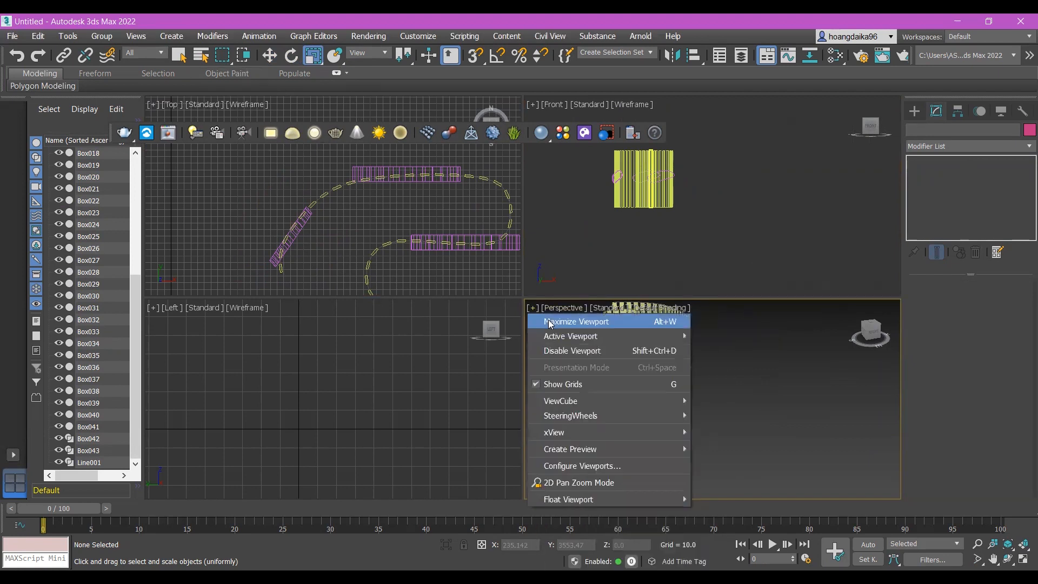
{"action": "left_click", "coordinate": [567, 320]}
{"action": "scroll", "coordinate": [339, 226], "scroll_direction": "up", "scroll_amount": 5}
{"action": "right_click", "coordinate": [305, 242]}
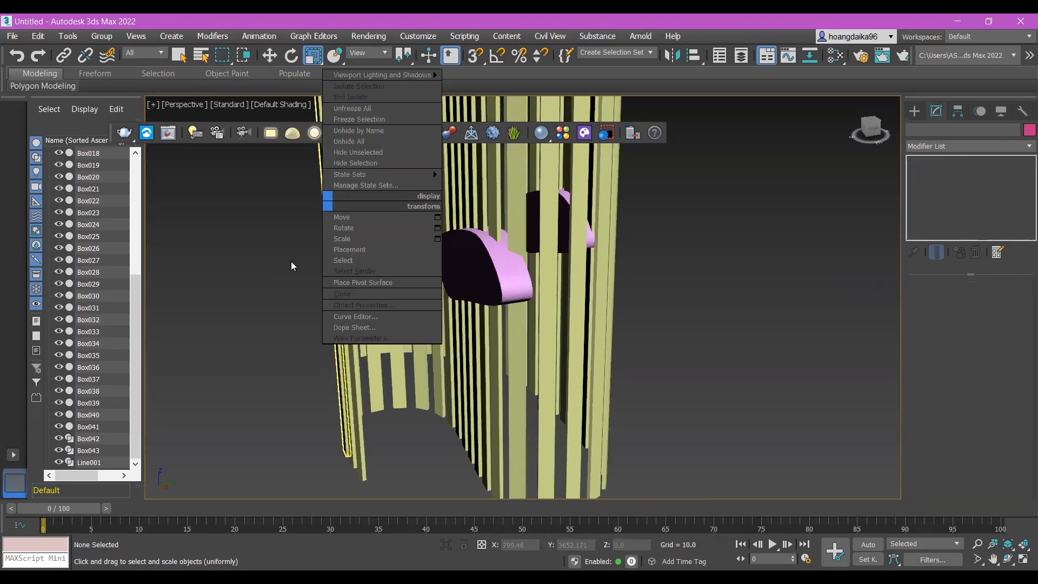
{"action": "scroll", "coordinate": [206, 339], "scroll_direction": "down", "scroll_amount": 5}
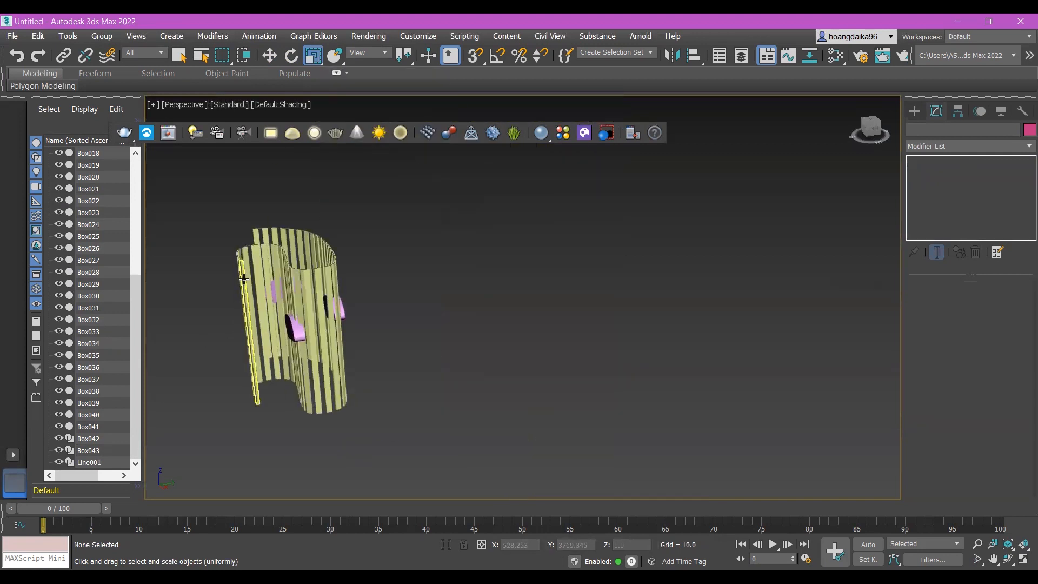
Convert the slat at the outer end of the curved row to an Editable Poly and expand its sub-object levels.
{"action": "left_click", "coordinate": [243, 269]}
{"action": "scroll", "coordinate": [243, 269], "scroll_direction": "up", "scroll_amount": 5}
{"action": "right_click", "coordinate": [243, 268]}
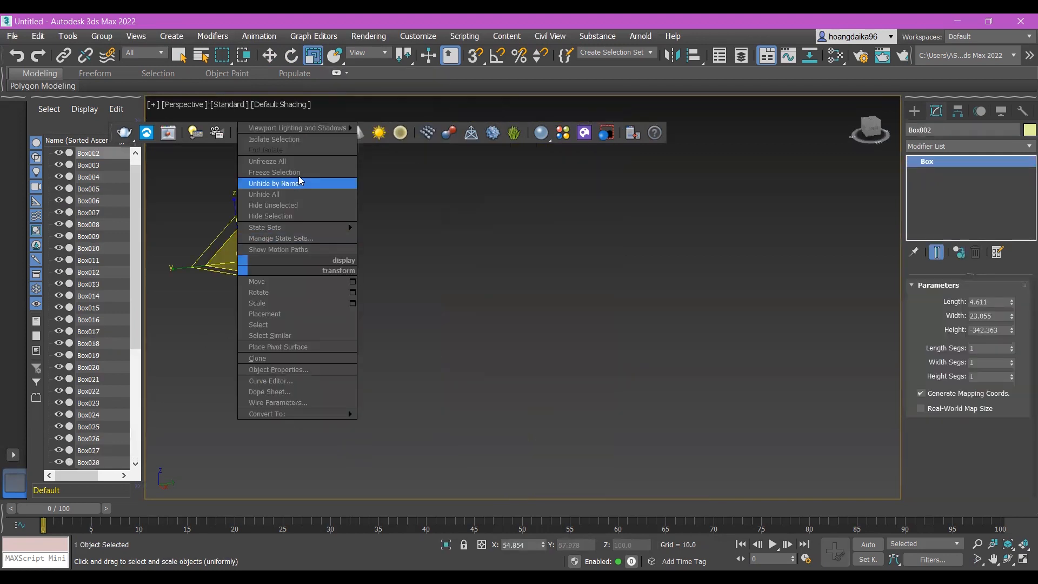
{"action": "mouse_move", "coordinate": [310, 414]}
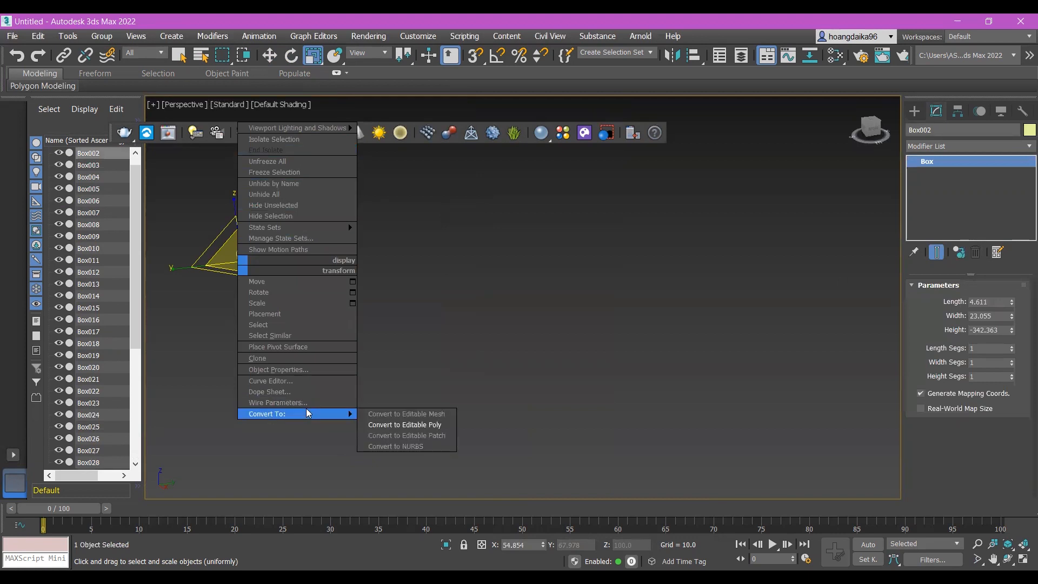
{"action": "left_click", "coordinate": [415, 426]}
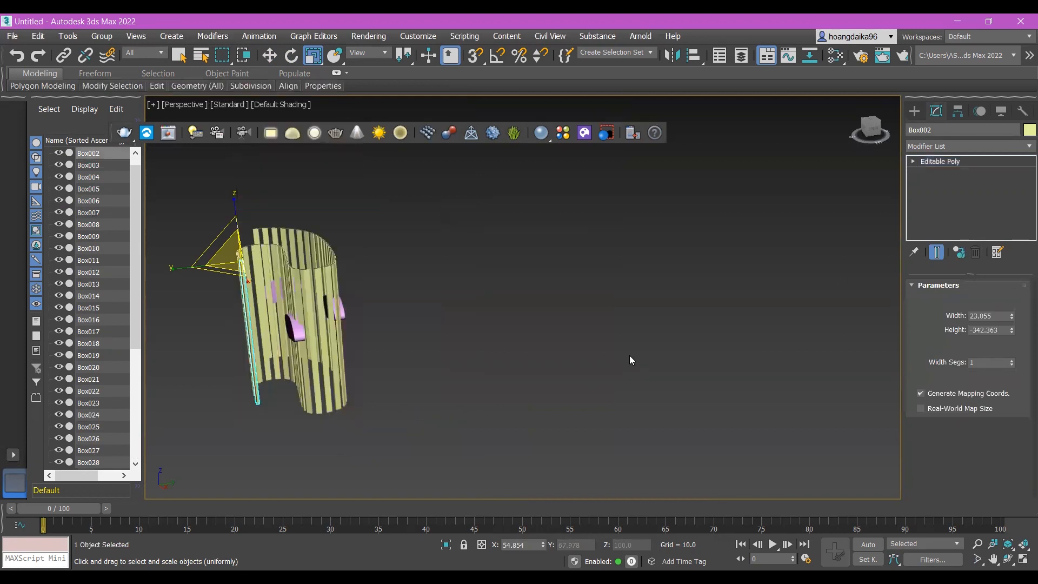
{"action": "left_click", "coordinate": [913, 161]}
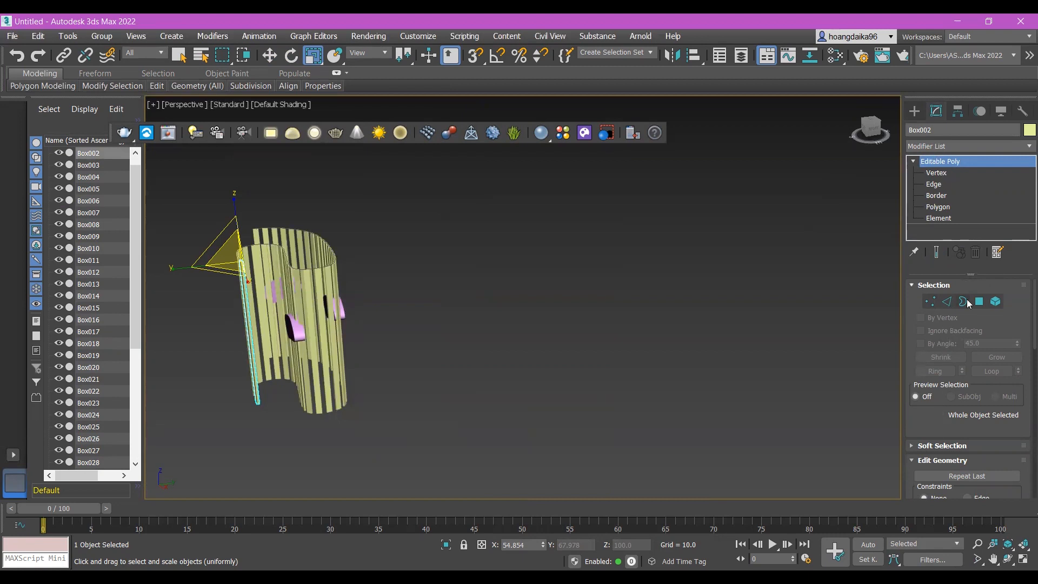
Attach the other slats, Box003 through Box041, to the converted slat using the Attach List, leaving out the extruded shapes and the line.
{"action": "scroll", "coordinate": [956, 443], "scroll_direction": "down", "scroll_amount": 3}
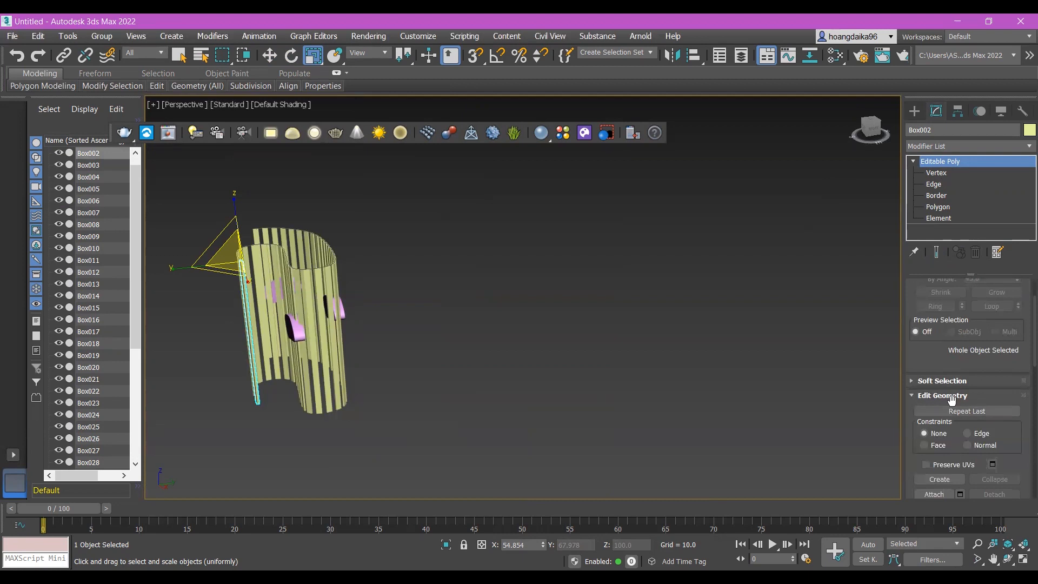
{"action": "scroll", "coordinate": [995, 432], "scroll_direction": "down", "scroll_amount": 3}
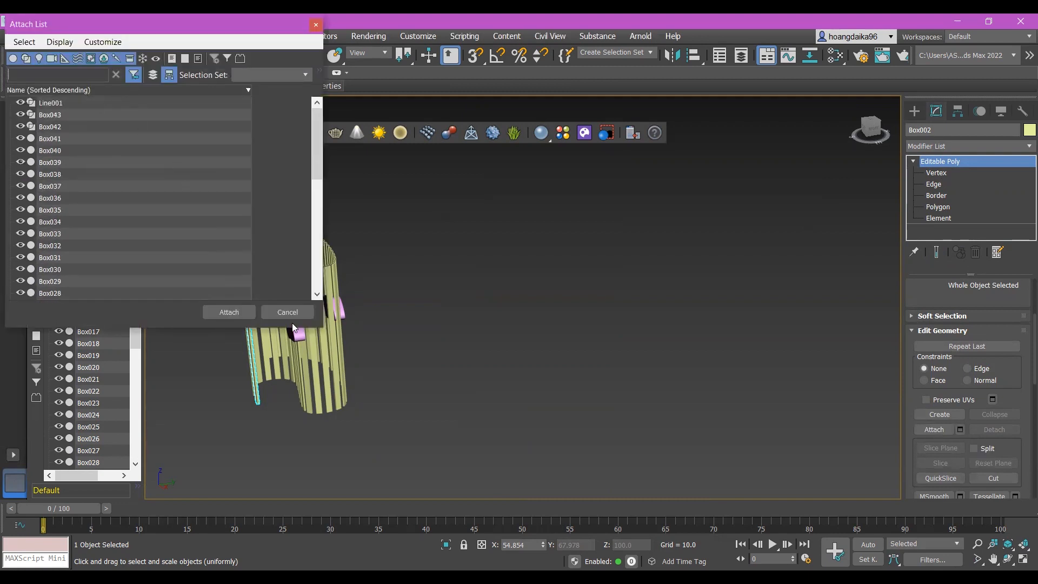
{"action": "scroll", "coordinate": [98, 157], "scroll_direction": "down", "scroll_amount": 9}
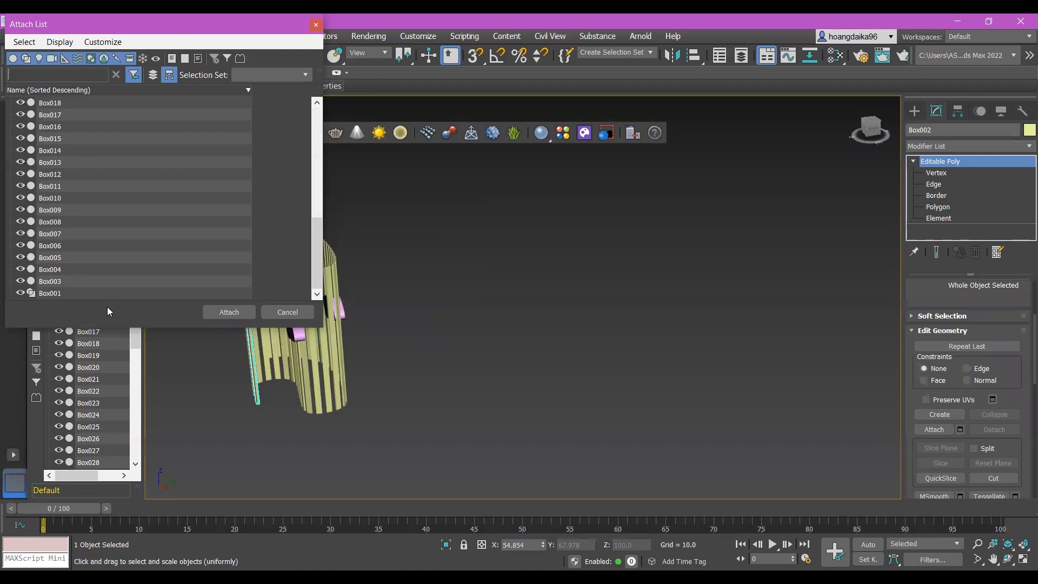
{"action": "scroll", "coordinate": [143, 239], "scroll_direction": "up", "scroll_amount": 2}
{"action": "scroll", "coordinate": [142, 246], "scroll_direction": "down", "scroll_amount": 2}
{"action": "left_click", "coordinate": [129, 285]}
{"action": "scroll", "coordinate": [125, 266], "scroll_direction": "up", "scroll_amount": 1}
{"action": "scroll", "coordinate": [126, 266], "scroll_direction": "down", "scroll_amount": 1}
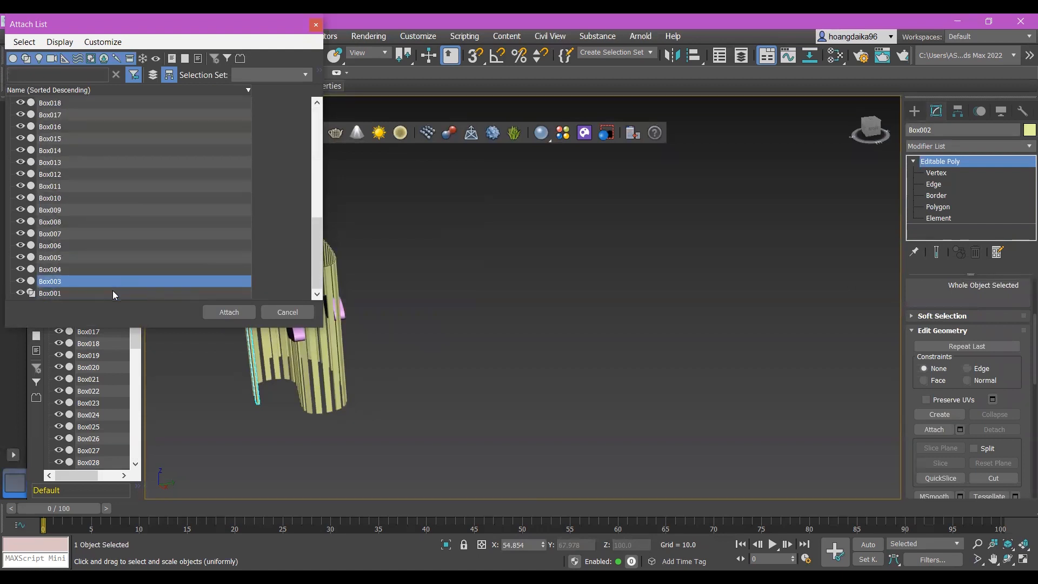
{"action": "left_click", "coordinate": [113, 293]}
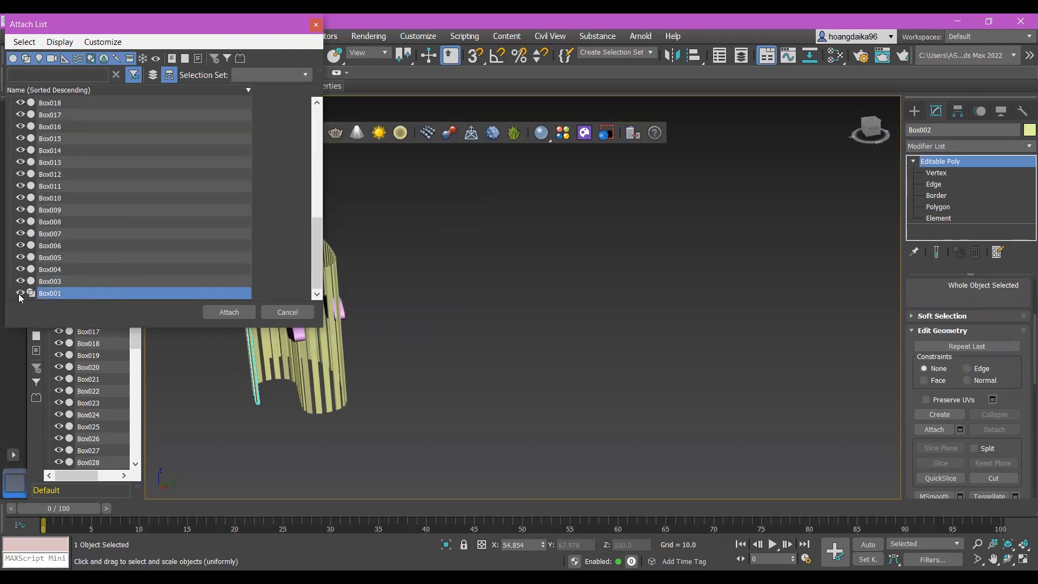
{"action": "left_click", "coordinate": [56, 282]}
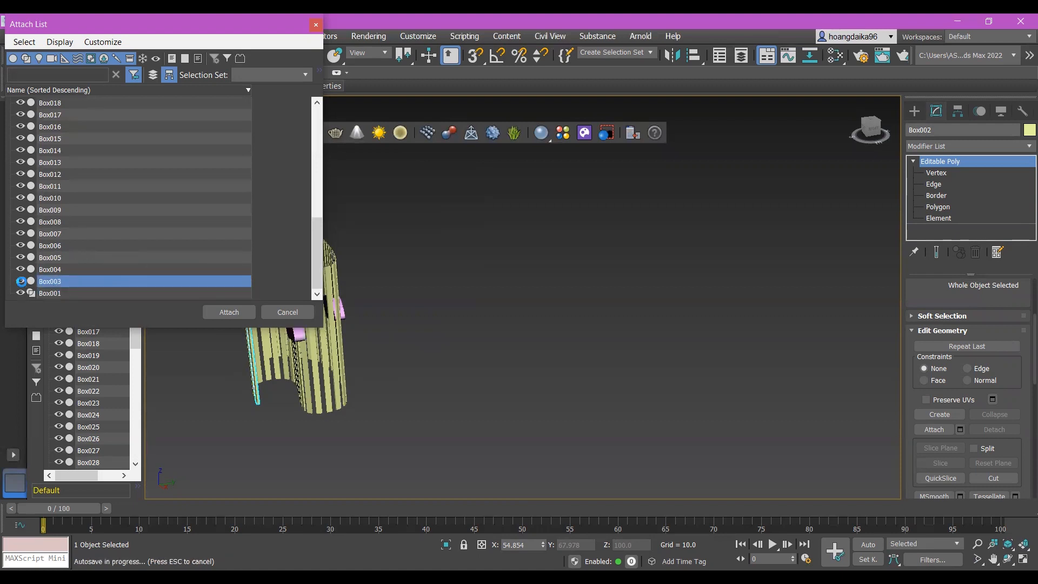
{"action": "scroll", "coordinate": [87, 278], "scroll_direction": "up", "scroll_amount": 6}
{"action": "scroll", "coordinate": [88, 269], "scroll_direction": "down", "scroll_amount": 6}
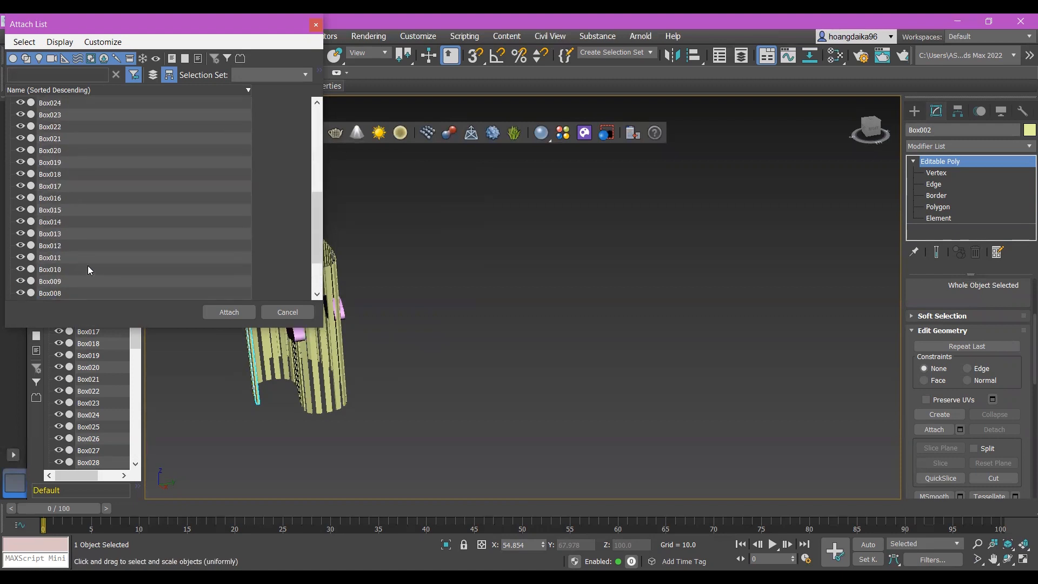
{"action": "scroll", "coordinate": [90, 267], "scroll_direction": "up", "scroll_amount": 9}
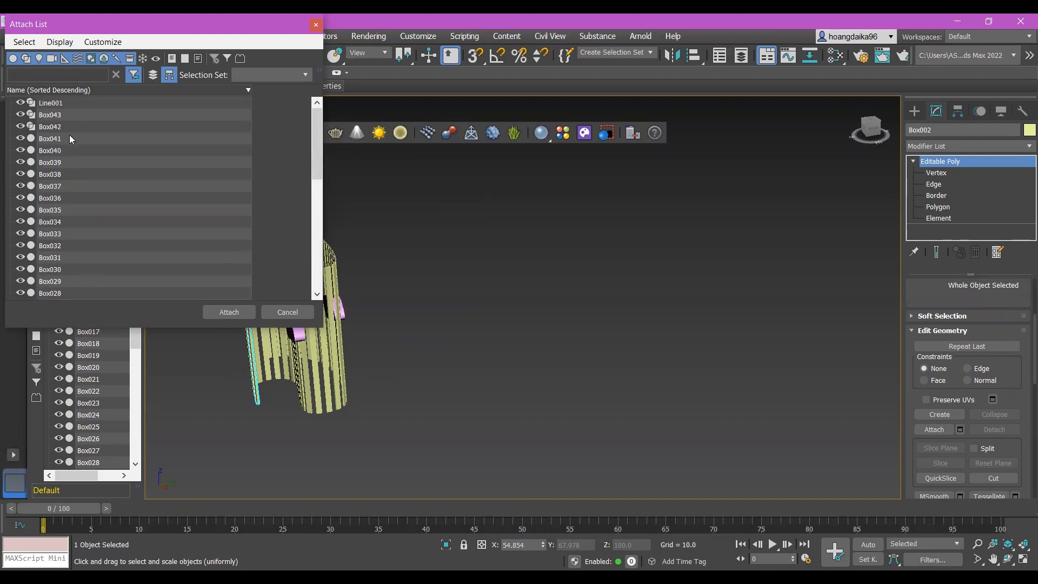
{"action": "left_click", "coordinate": [70, 139], "text": "shift"}
{"action": "scroll", "coordinate": [92, 146], "scroll_direction": "down", "scroll_amount": 9}
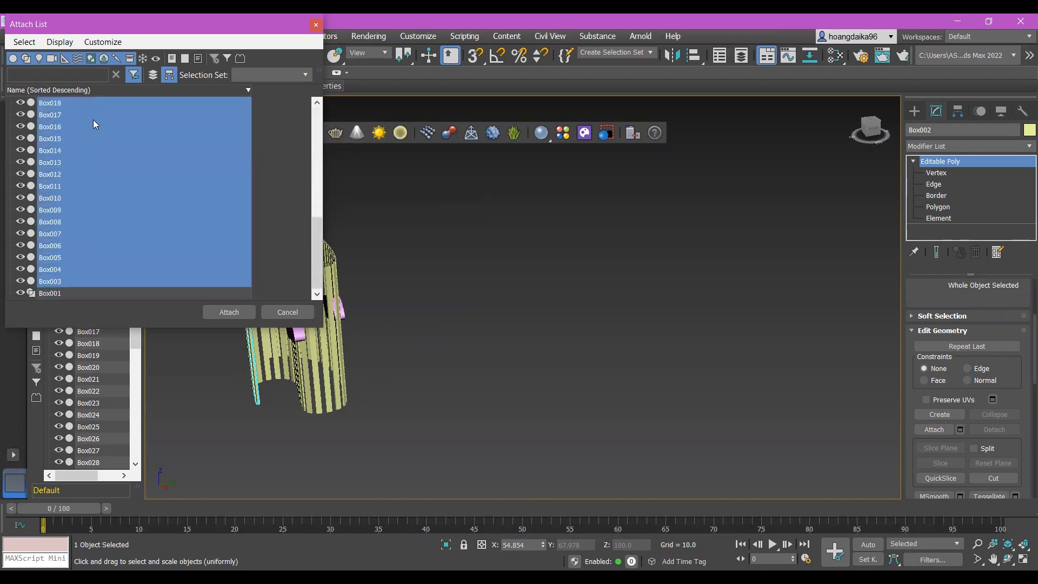
{"action": "left_click", "coordinate": [234, 313]}
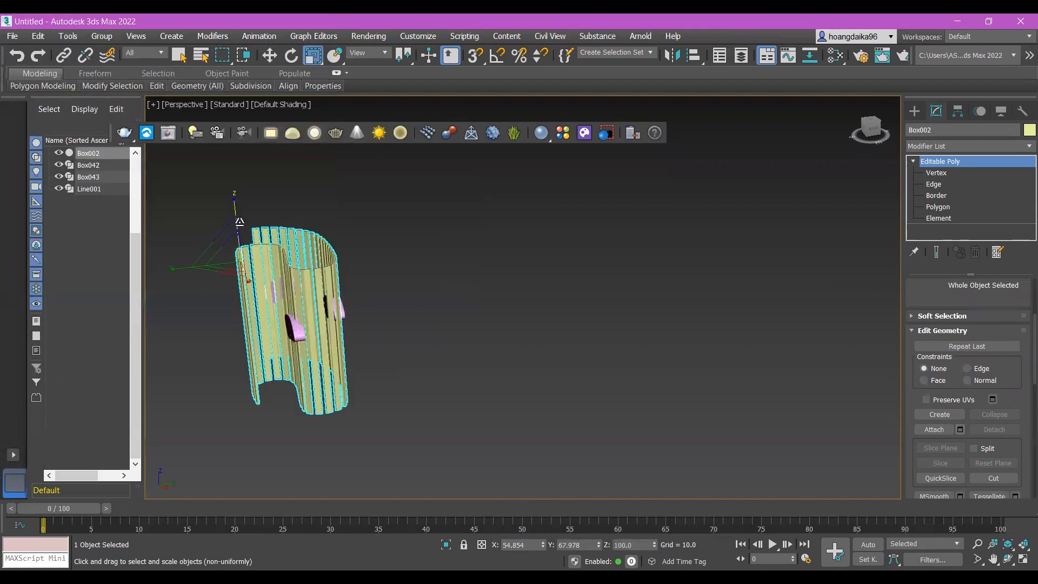
Start a ProBoolean subtraction on the attached slats and subtract the first extruded shape from them.
{"action": "left_click", "coordinate": [914, 111]}
{"action": "left_click", "coordinate": [929, 131]}
{"action": "left_click", "coordinate": [913, 130]}
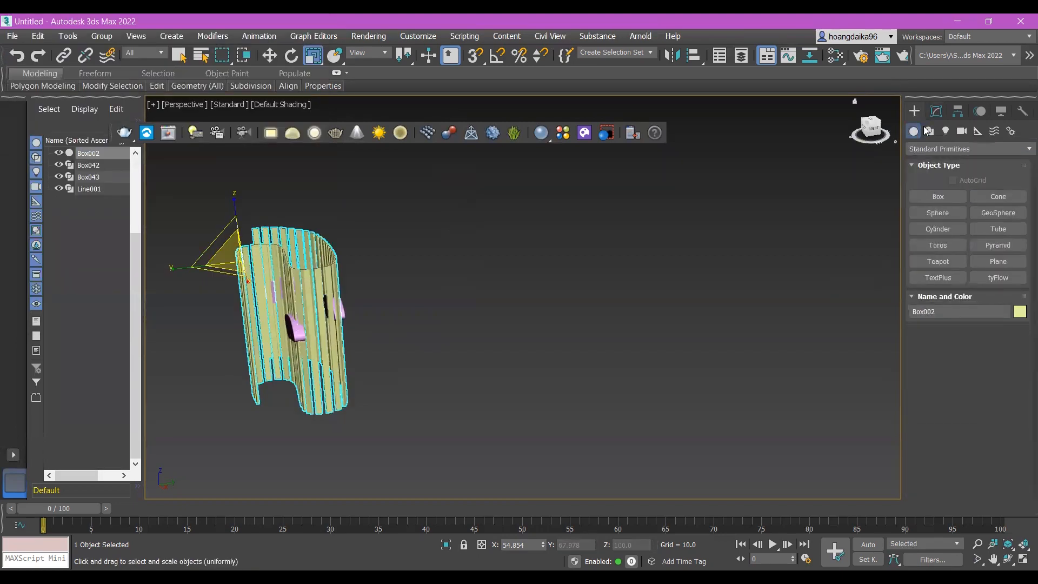
{"action": "left_click", "coordinate": [945, 151]}
{"action": "left_click", "coordinate": [964, 186]}
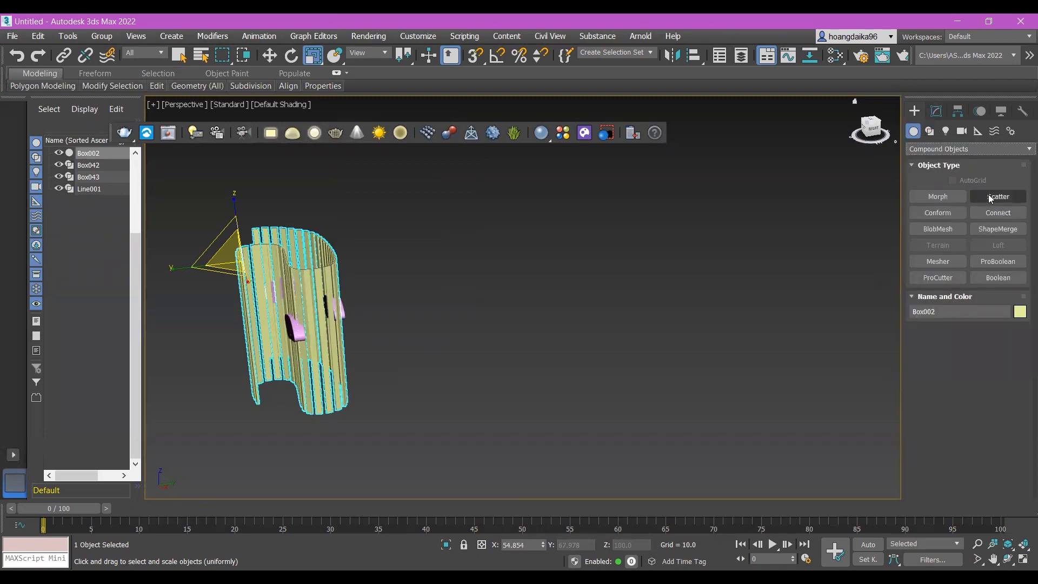
{"action": "left_click", "coordinate": [1009, 262]}
{"action": "left_click", "coordinate": [967, 345]}
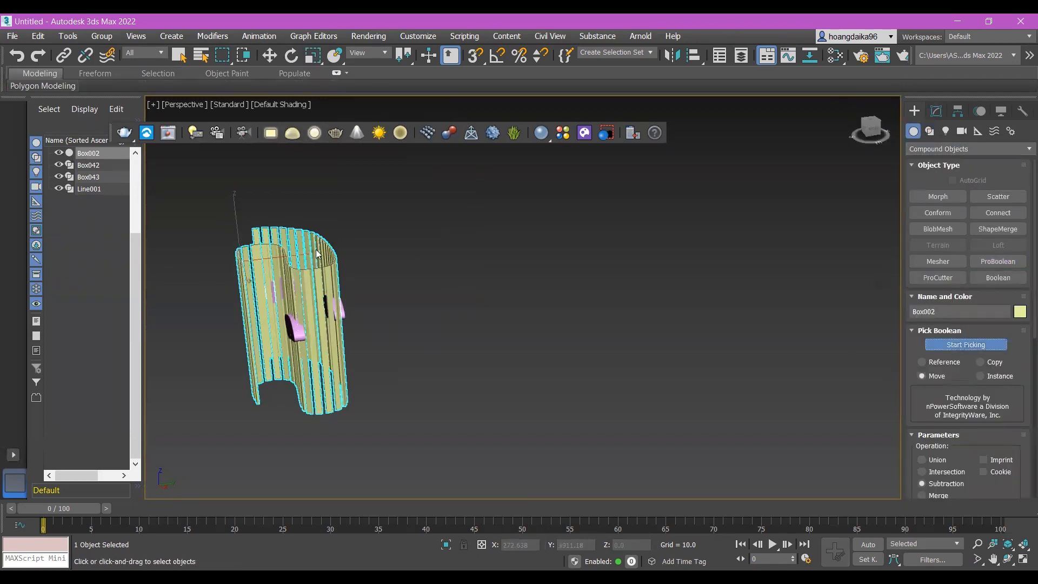
{"action": "scroll", "coordinate": [276, 332], "scroll_direction": "up", "scroll_amount": 5}
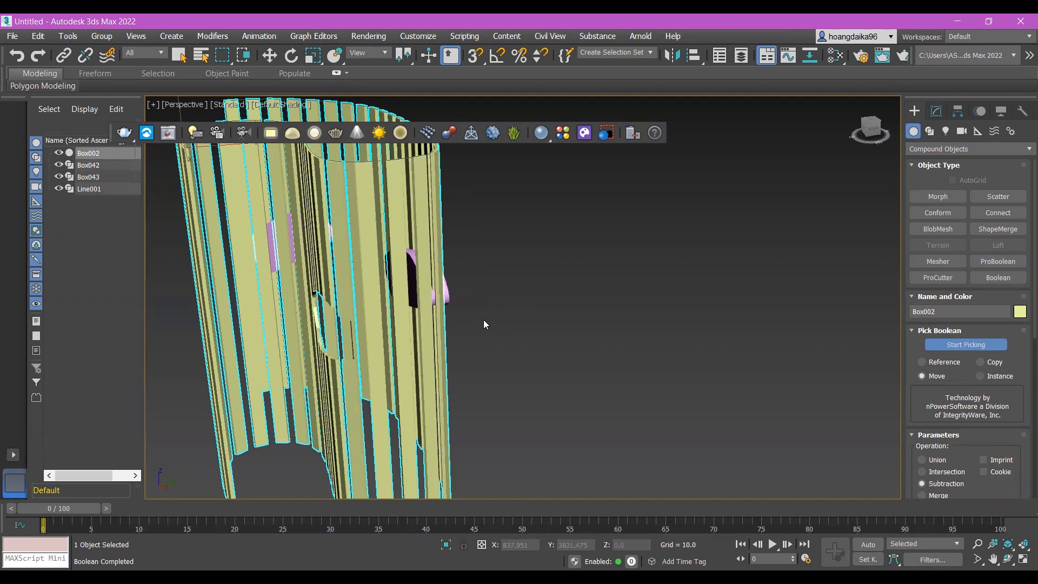
Subtract the remaining two extruded shapes, Box042 and Box043, from the slats in the same ProBoolean.
{"action": "middle_click_drag", "start_coordinate": [548, 332], "coordinate": [448, 286], "text": "alt"}
{"action": "left_click", "coordinate": [439, 288]}
{"action": "middle_click_drag", "start_coordinate": [596, 286], "coordinate": [489, 296], "text": "alt"}
{"action": "left_click", "coordinate": [496, 292]}
{"action": "scroll", "coordinate": [610, 316], "scroll_direction": "down", "scroll_amount": 8}
{"action": "middle_click_drag", "start_coordinate": [583, 341], "coordinate": [643, 312], "text": "alt"}
{"action": "scroll", "coordinate": [621, 324], "scroll_direction": "up", "scroll_amount": 10}
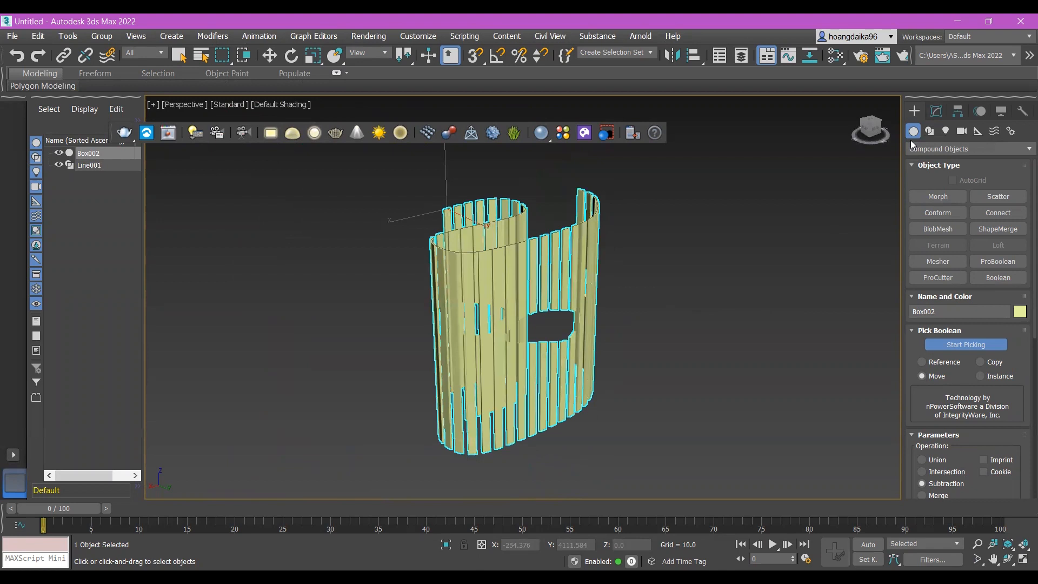
Add an FFD 4x4x4 modifier to the cut slats and enter its Control Points level.
{"action": "left_click", "coordinate": [936, 111]}
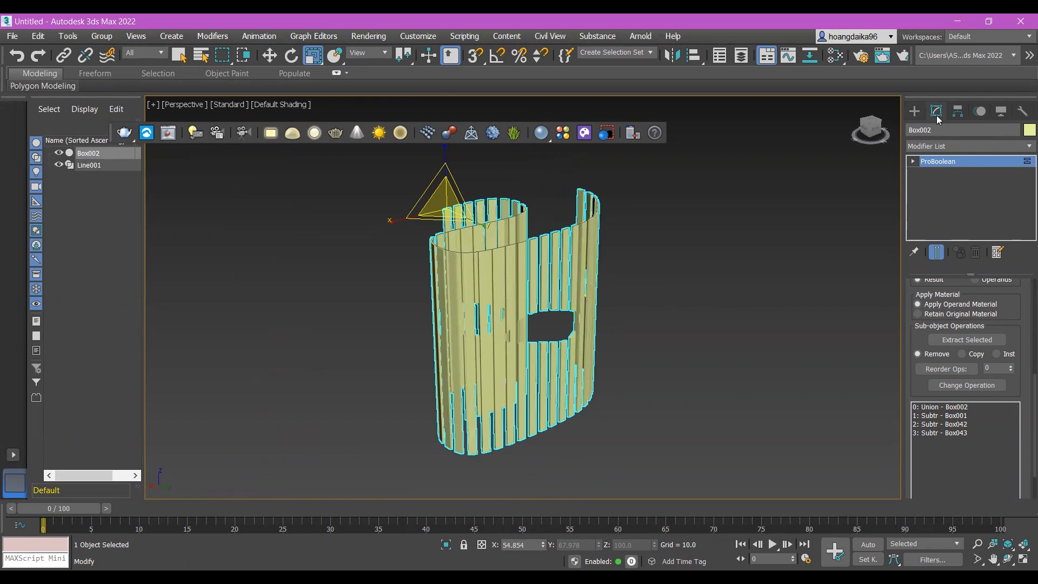
{"action": "left_click", "coordinate": [953, 147]}
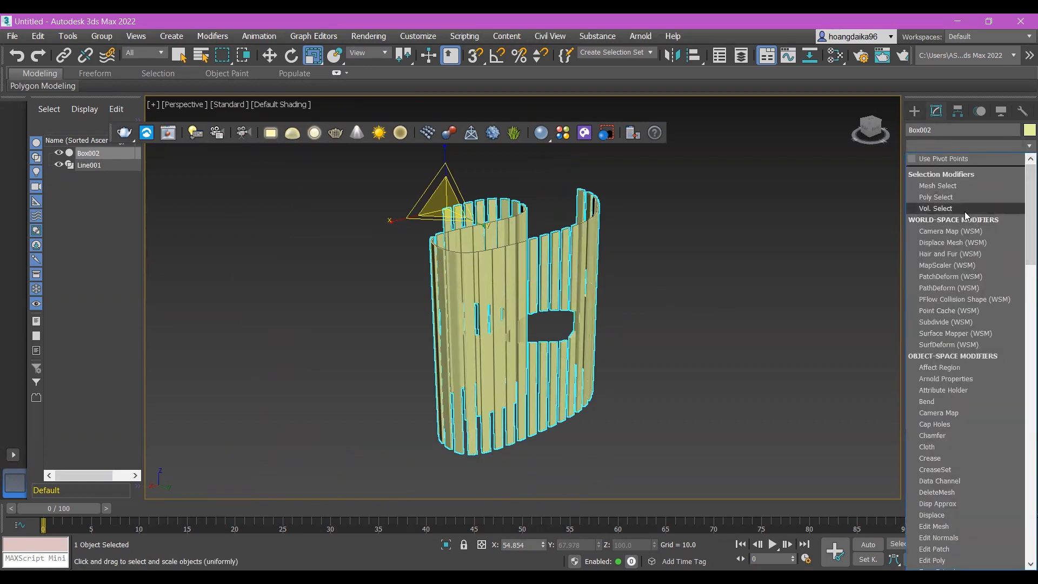
{"action": "key", "text": "f"}
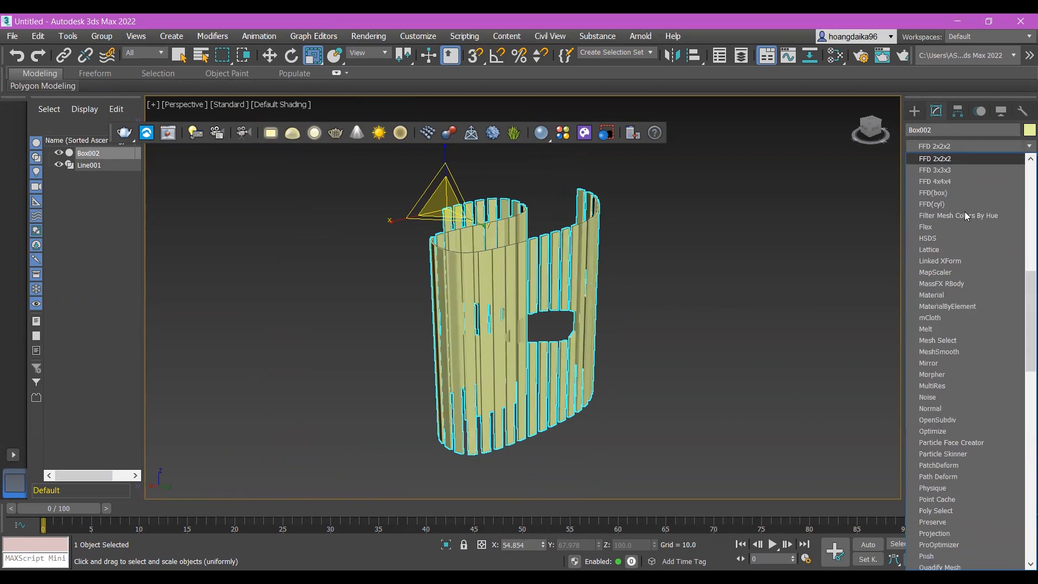
{"action": "left_click", "coordinate": [952, 183]}
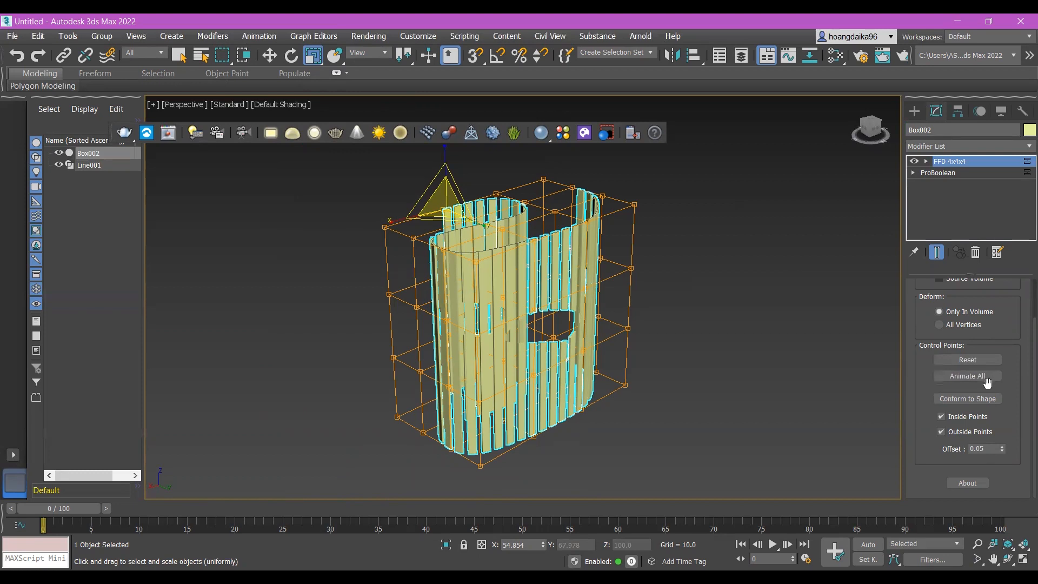
{"action": "scroll", "coordinate": [987, 382], "scroll_direction": "up", "scroll_amount": 3}
{"action": "left_click", "coordinate": [925, 161]}
{"action": "left_click", "coordinate": [962, 173]}
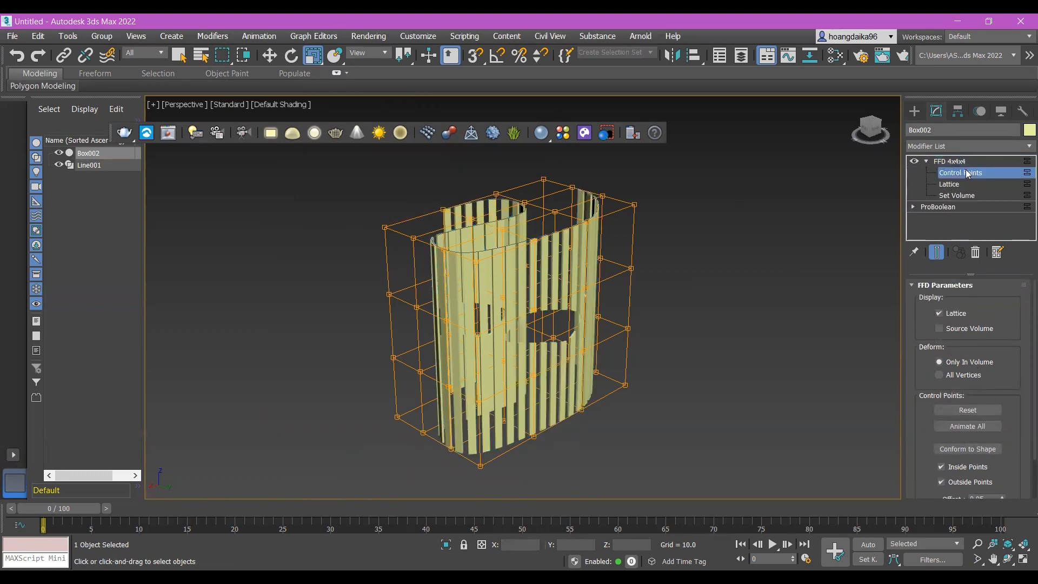
Move the lattice control point beside the slat opening outward along Y to about 4259.
{"action": "left_click", "coordinate": [268, 55]}
{"action": "left_click", "coordinate": [598, 316]}
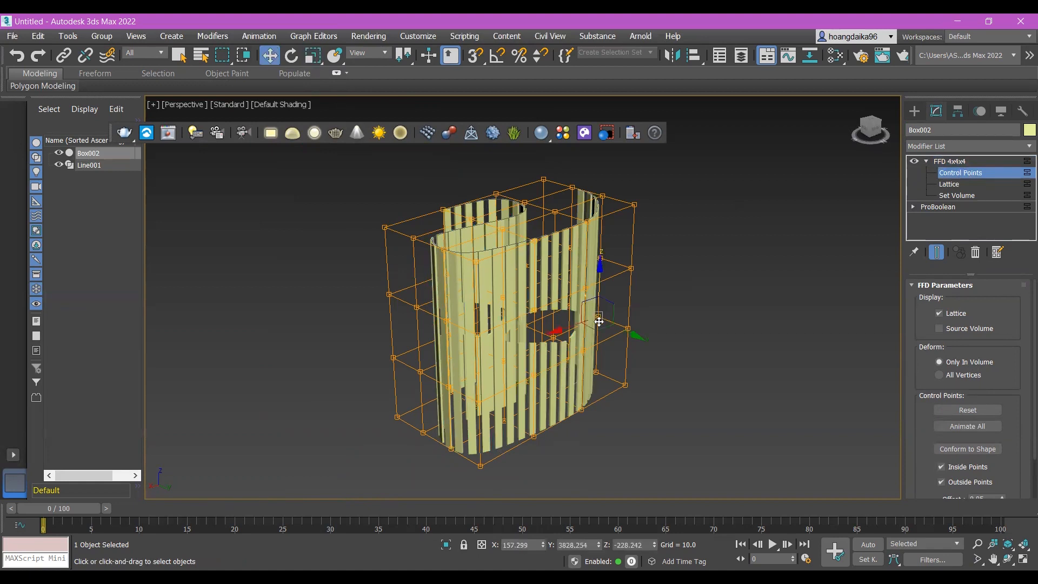
{"action": "left_click", "coordinate": [554, 336]}
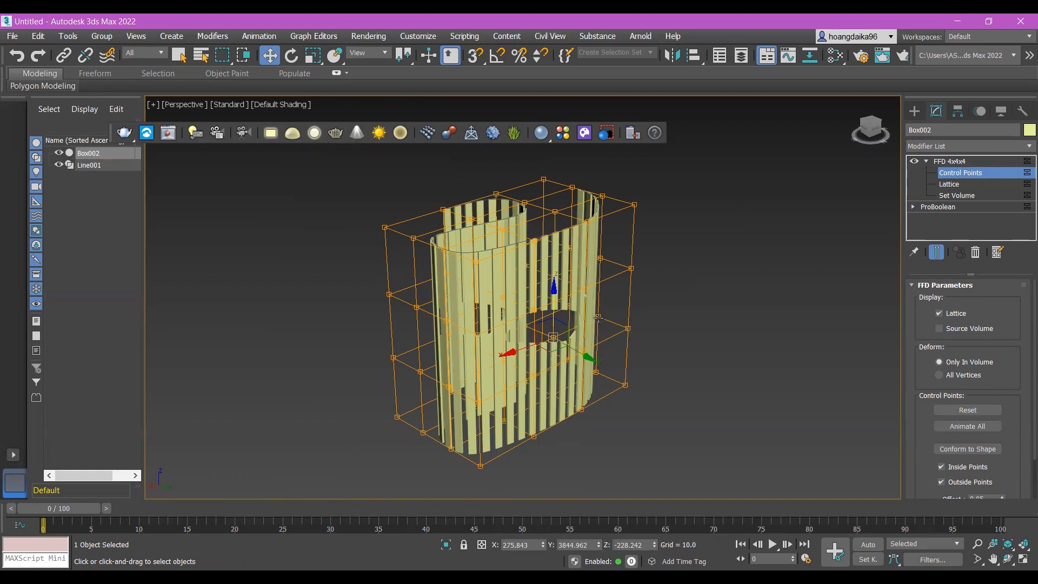
{"action": "left_click_drag", "start_coordinate": [591, 358], "coordinate": [795, 507]}
{"action": "middle_click_drag", "start_coordinate": [721, 377], "coordinate": [454, 393], "text": "alt"}
Pull a control point on the lattice's bottom edge well below the slats along Z.
{"action": "scroll", "coordinate": [453, 393], "scroll_direction": "up", "scroll_amount": 4}
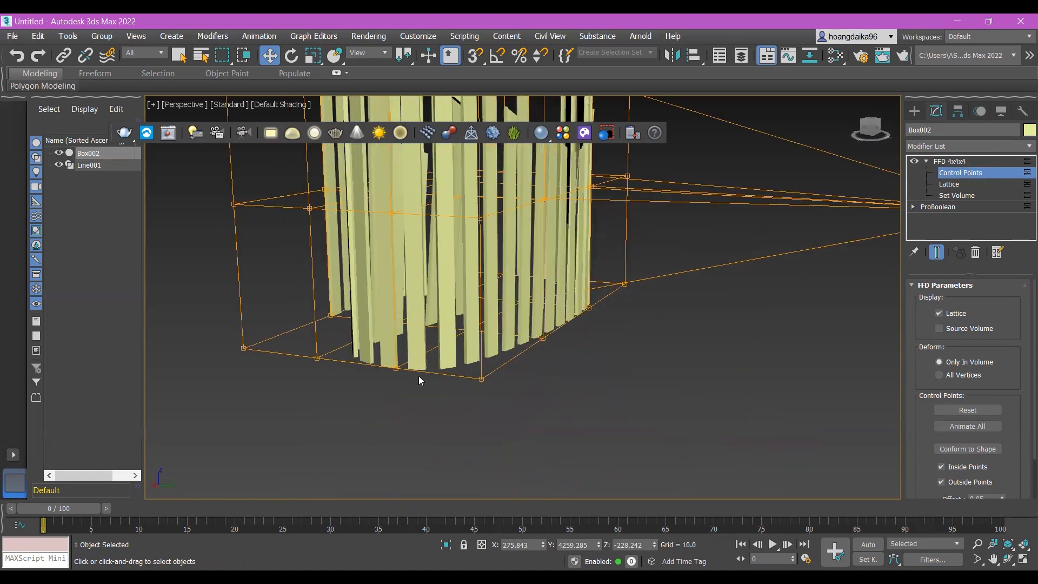
{"action": "left_click", "coordinate": [396, 371]}
{"action": "left_click_drag", "start_coordinate": [395, 313], "coordinate": [451, 486]}
{"action": "middle_click_drag", "start_coordinate": [716, 400], "coordinate": [514, 438], "text": "alt"}
Raise a control point on the lattice's top edge, at the curved end of the slats, to about Z 69.
{"action": "scroll", "coordinate": [632, 422], "scroll_direction": "down", "scroll_amount": 5}
{"action": "scroll", "coordinate": [506, 254], "scroll_direction": "up", "scroll_amount": 6}
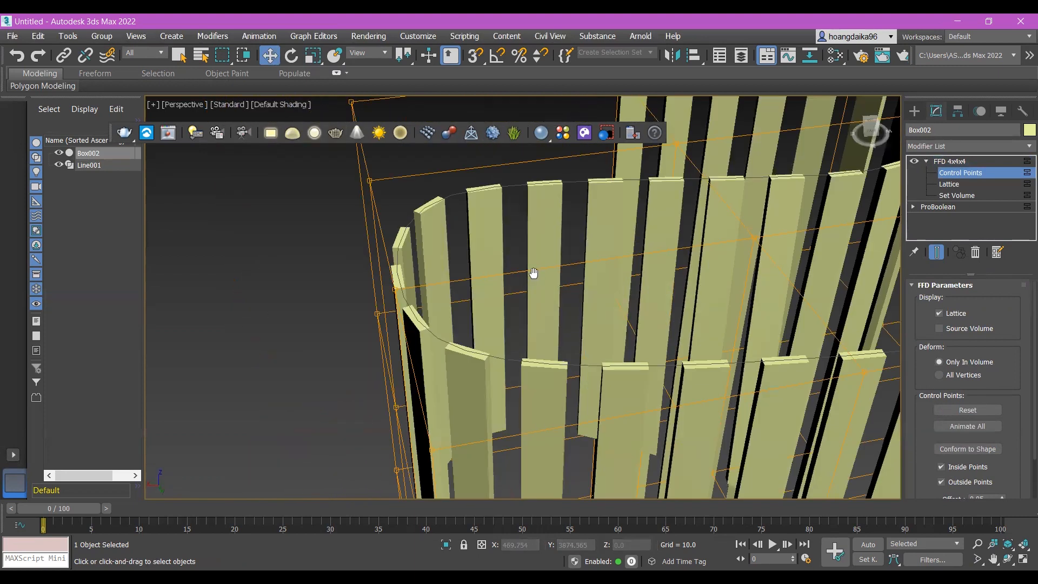
{"action": "left_click", "coordinate": [399, 285]}
{"action": "middle_click_drag", "start_coordinate": [424, 274], "coordinate": [452, 287]}
{"action": "left_click_drag", "start_coordinate": [450, 274], "coordinate": [470, 64]}
{"action": "scroll", "coordinate": [660, 349], "scroll_direction": "down", "scroll_amount": 5}
{"action": "middle_click_drag", "start_coordinate": [681, 347], "coordinate": [653, 317], "text": "alt"}
{"action": "scroll", "coordinate": [623, 322], "scroll_direction": "up", "scroll_amount": 5}
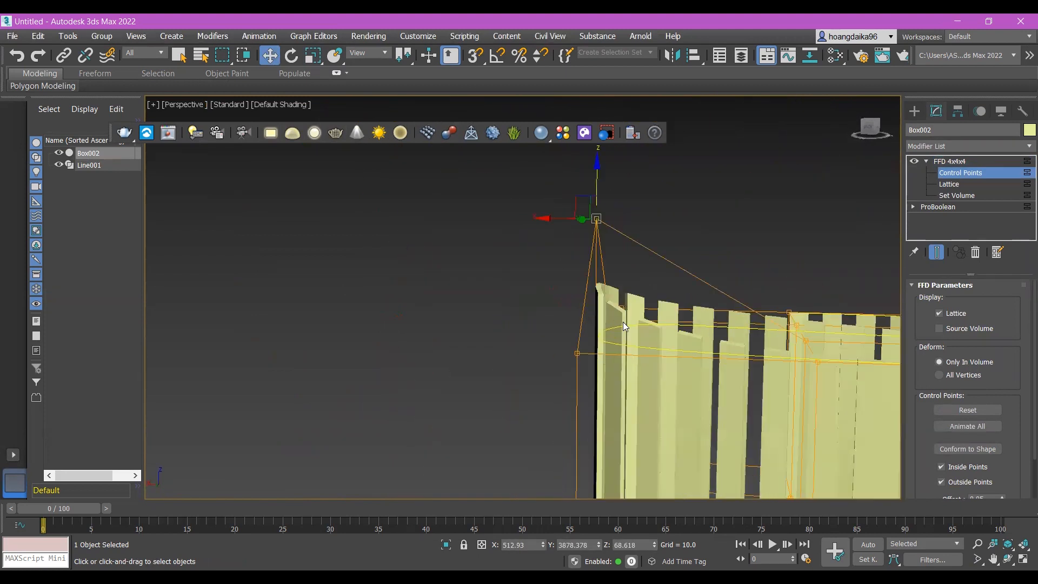
Raise two more control points along the lattice's top edge in Z to lift the slat tops.
{"action": "middle_click_drag", "start_coordinate": [769, 308], "coordinate": [425, 228]}
{"action": "scroll", "coordinate": [425, 229], "scroll_direction": "down", "scroll_amount": 5}
{"action": "middle_click_drag", "start_coordinate": [549, 202], "coordinate": [560, 235], "text": "alt"}
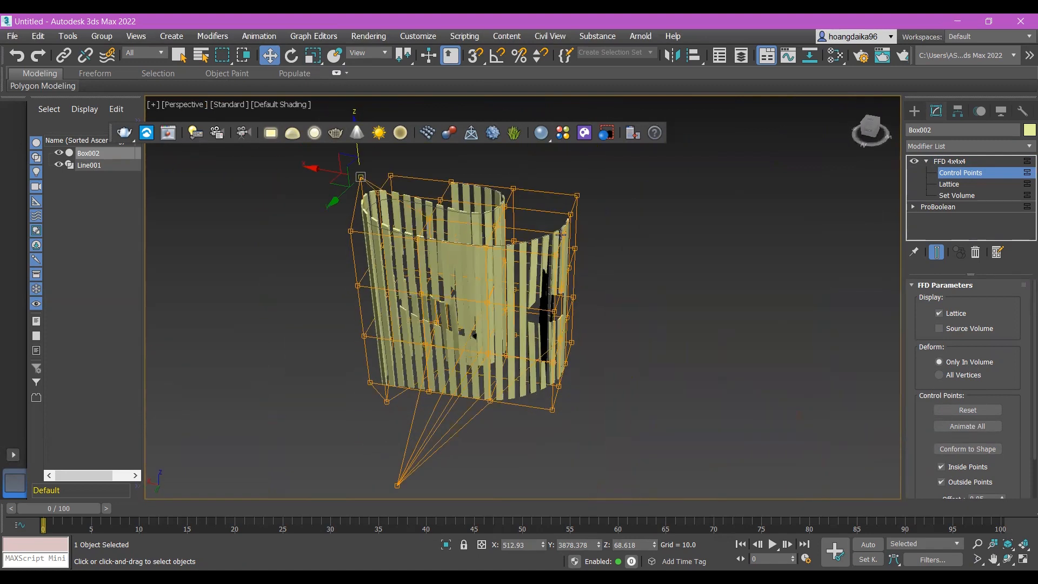
{"action": "left_click", "coordinate": [569, 214]}
{"action": "left_click_drag", "start_coordinate": [569, 157], "coordinate": [565, 97]}
{"action": "left_click", "coordinate": [699, 318]}
{"action": "middle_click_drag", "start_coordinate": [699, 318], "coordinate": [553, 318], "text": "alt"}
{"action": "left_click", "coordinate": [532, 216]}
{"action": "left_click_drag", "start_coordinate": [525, 182], "coordinate": [521, 125]}
{"action": "left_click", "coordinate": [666, 368]}
Pull two mid-height control points outward from opposite sides of the lattice to bulge the slats.
{"action": "middle_click_drag", "start_coordinate": [666, 369], "coordinate": [556, 283], "text": "alt"}
{"action": "left_click", "coordinate": [529, 265]}
{"action": "left_click_drag", "start_coordinate": [478, 262], "coordinate": [841, 297]}
{"action": "left_click", "coordinate": [651, 412]}
{"action": "middle_click_drag", "start_coordinate": [638, 407], "coordinate": [719, 373], "text": "alt"}
{"action": "left_click", "coordinate": [374, 256]}
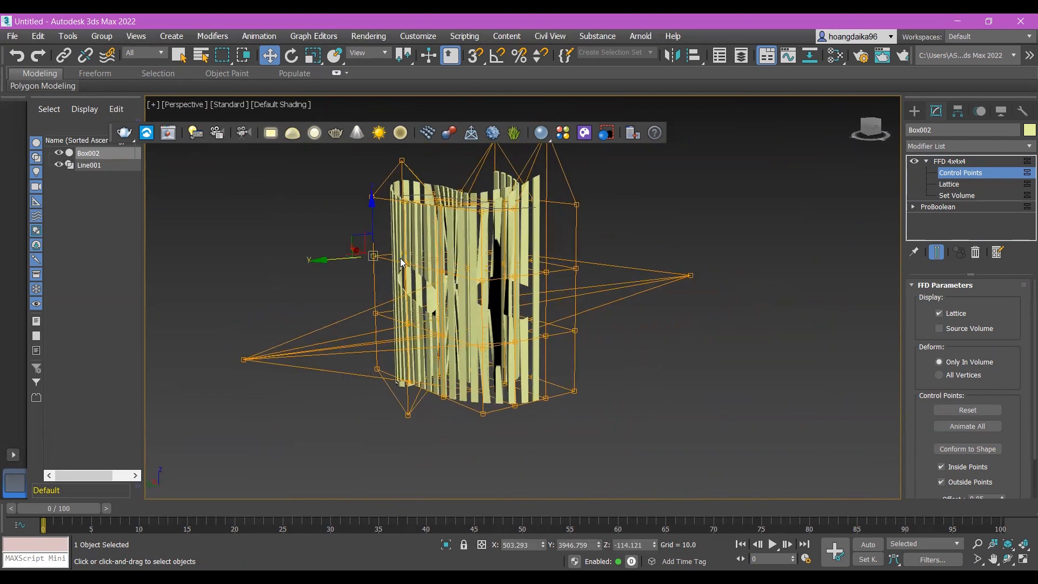
{"action": "left_click_drag", "start_coordinate": [320, 260], "coordinate": [146, 260]}
{"action": "left_click", "coordinate": [724, 391]}
Leave the FFD control point level, deselect the slats and examine the deformed form.
{"action": "left_click", "coordinate": [968, 176]}
{"action": "left_click", "coordinate": [956, 173]}
{"action": "left_click", "coordinate": [919, 161]}
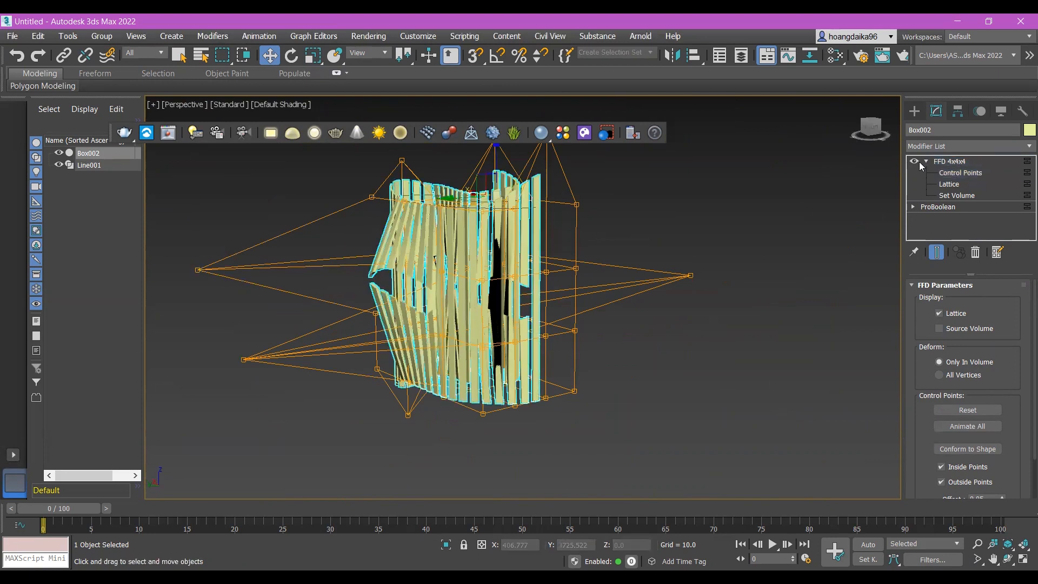
{"action": "left_click", "coordinate": [704, 319]}
{"action": "middle_click_drag", "start_coordinate": [686, 358], "coordinate": [669, 392], "text": "alt"}
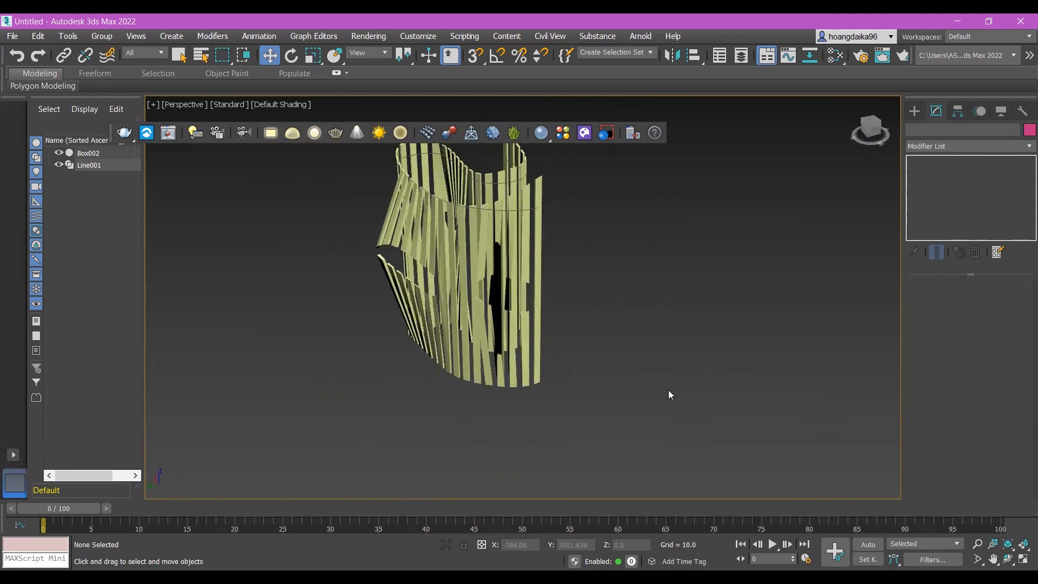